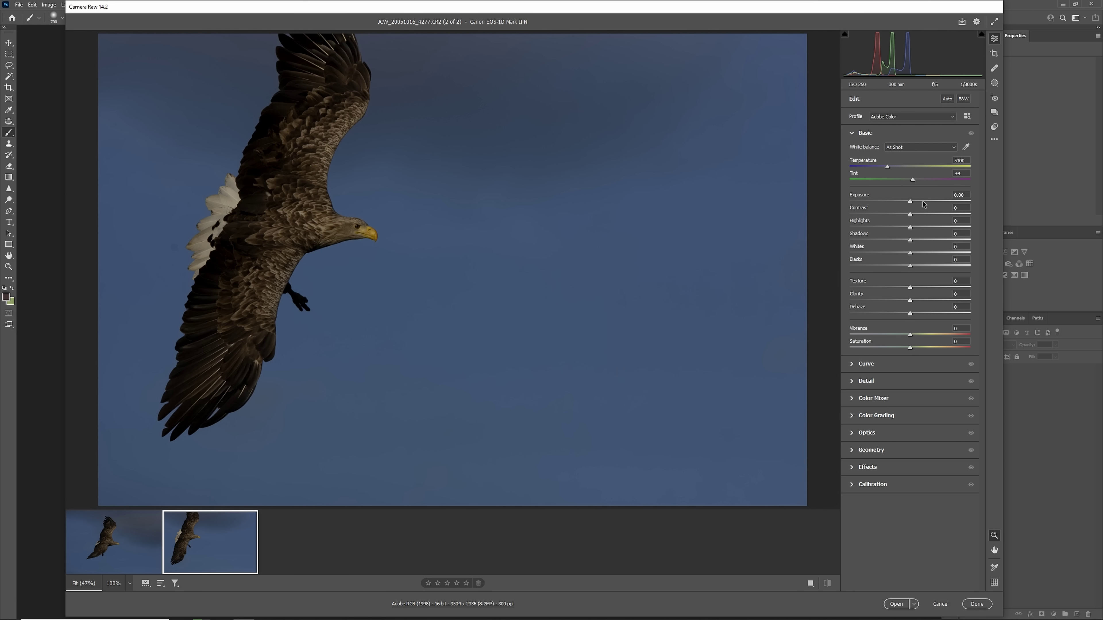
Apply the 8.VIBRANT - More Contrast camera profile to the second eagle frame.
{"action": "left_click", "coordinate": [924, 203]}
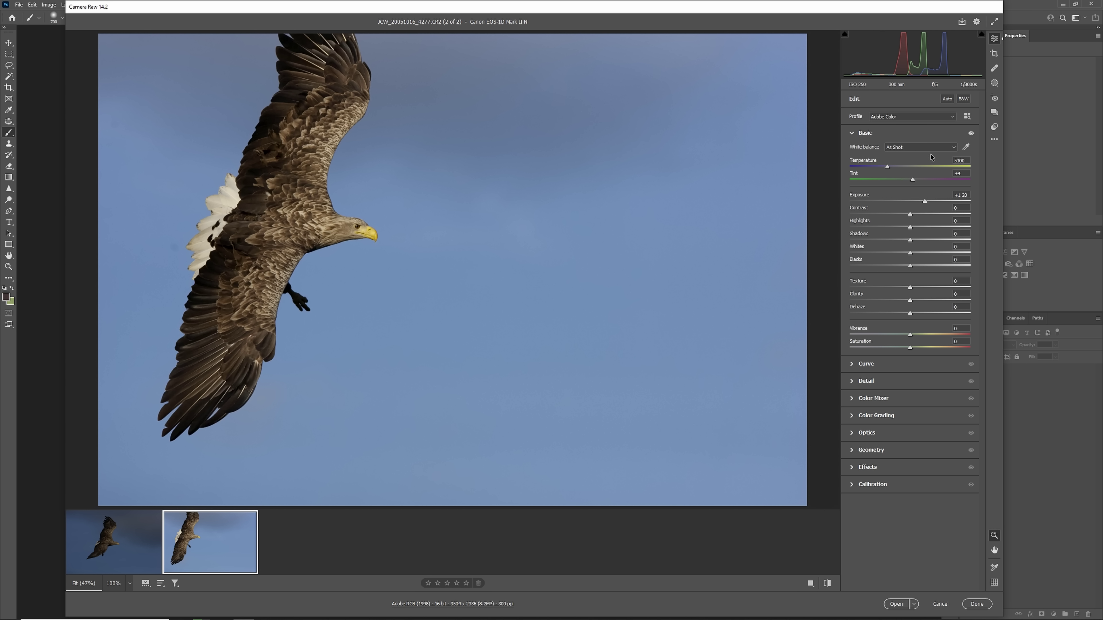
{"action": "left_click", "coordinate": [916, 117]}
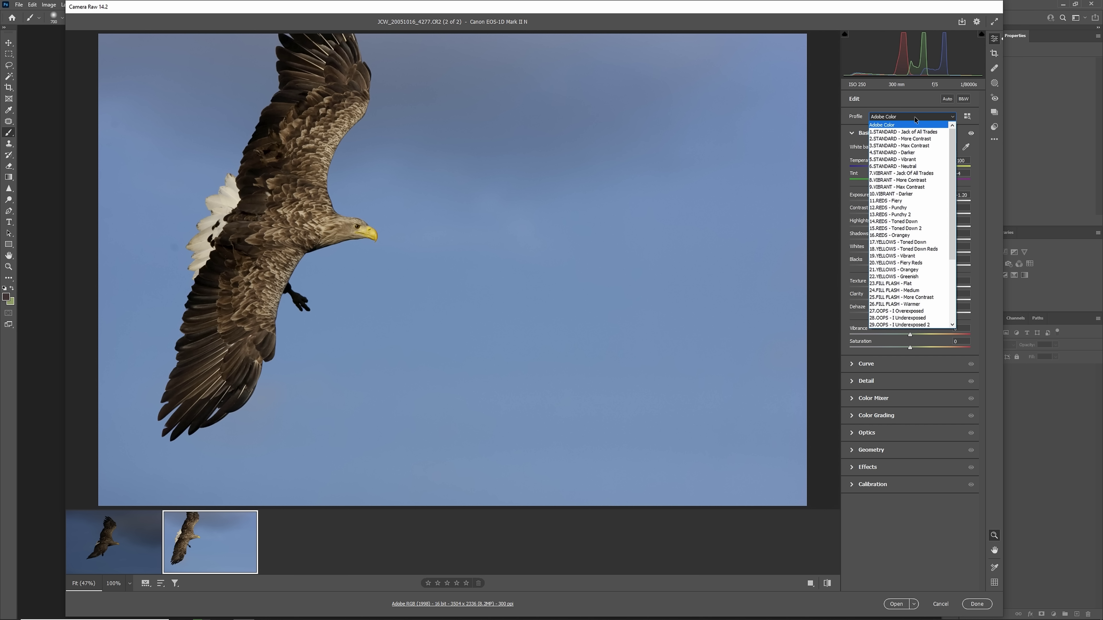
{"action": "left_click", "coordinate": [915, 175]}
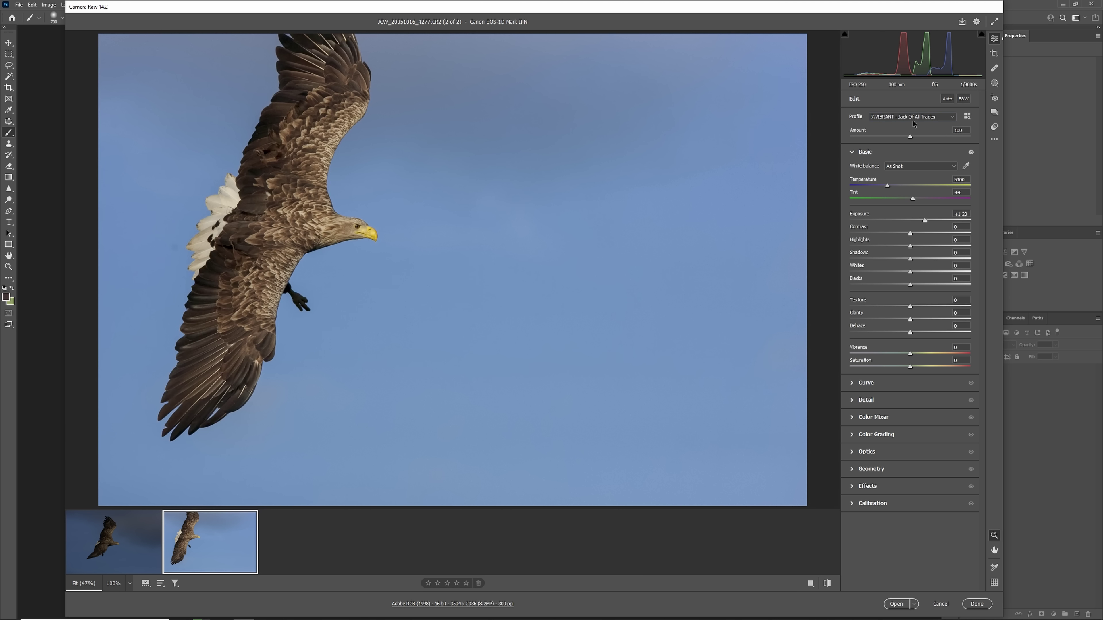
{"action": "left_click", "coordinate": [913, 124]}
{"action": "left_click", "coordinate": [917, 137]}
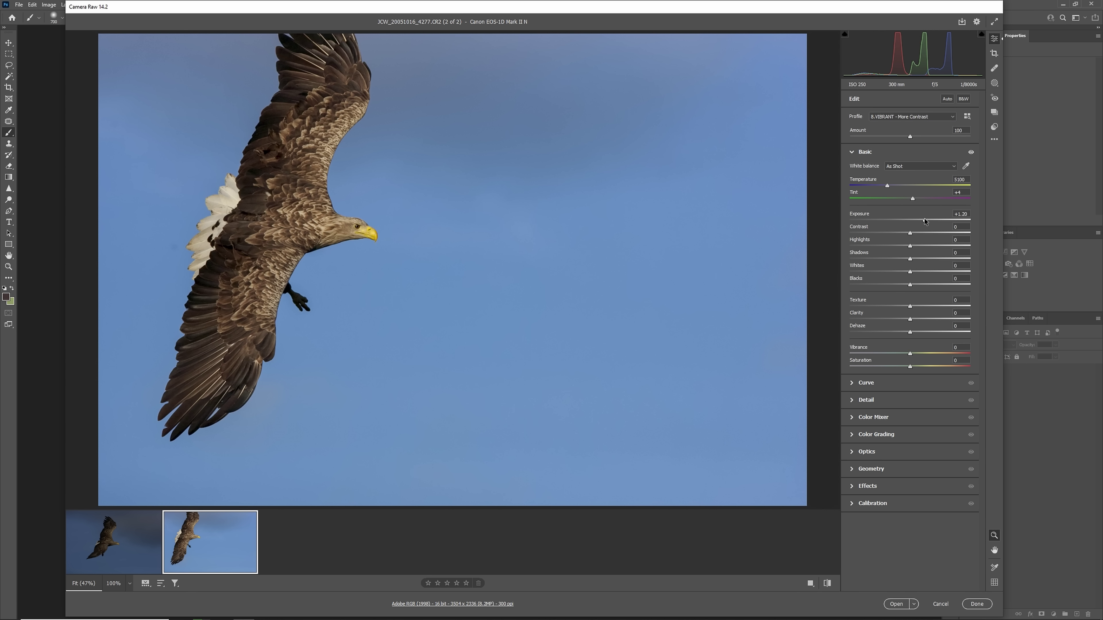
Set Exposure +1.40, Shadows +18, Highlights -9 and Vibrance +12.
{"action": "left_click_drag", "start_coordinate": [925, 222], "coordinate": [927, 221]}
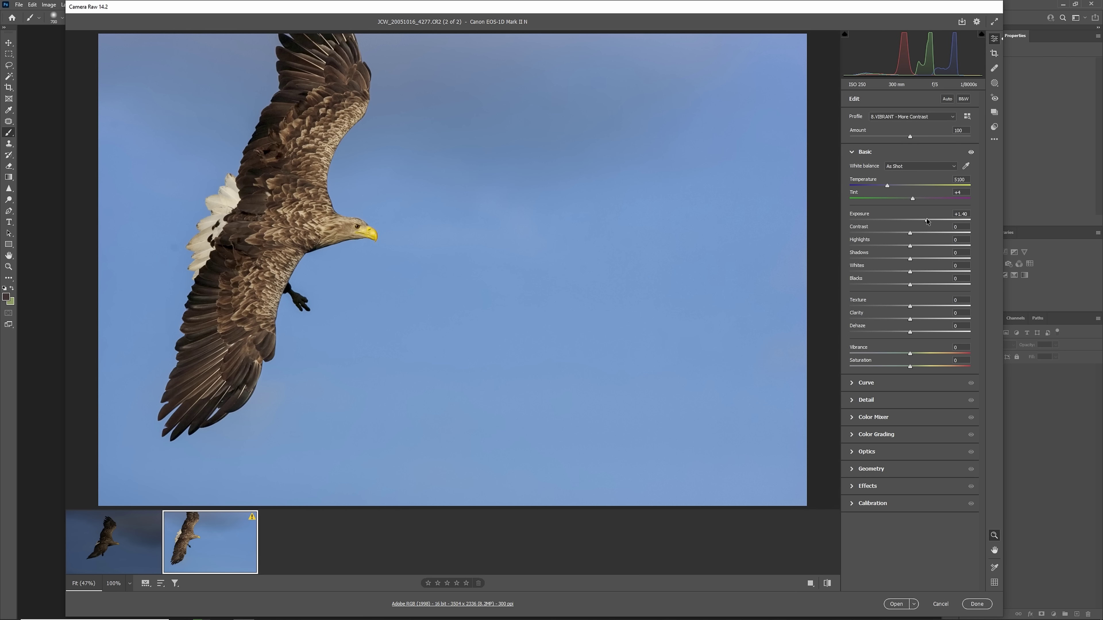
{"action": "left_click", "coordinate": [920, 259]}
{"action": "left_click_drag", "start_coordinate": [910, 246], "coordinate": [904, 246]}
{"action": "left_click", "coordinate": [920, 354]}
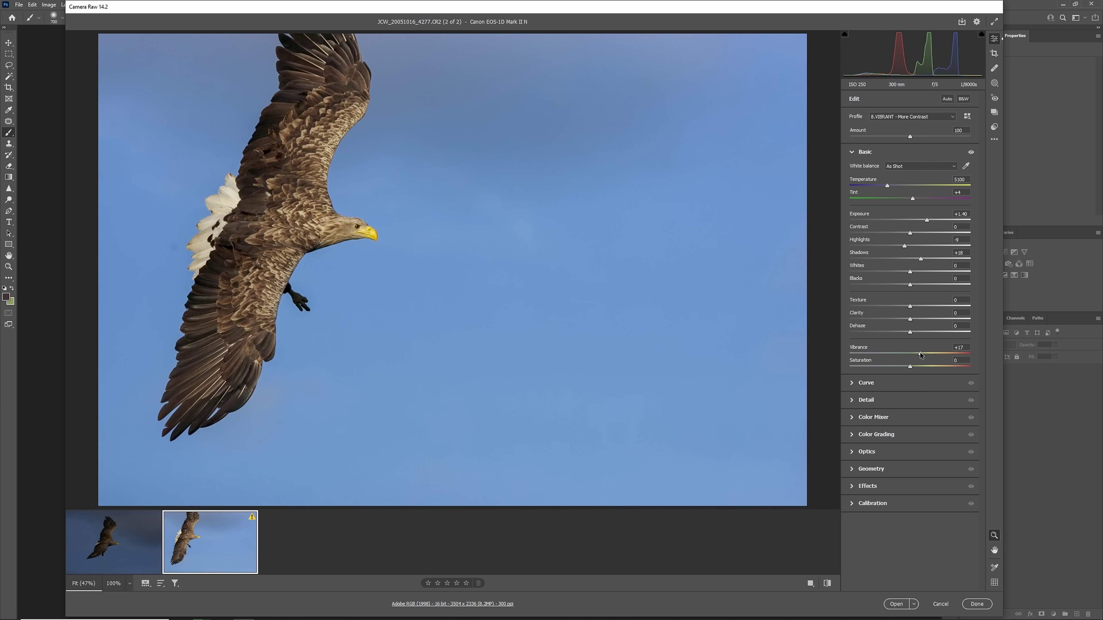
{"action": "left_click_drag", "start_coordinate": [921, 355], "coordinate": [918, 355]}
Set sharpening to Radius 0.8 and Masking 34, previewing the eagle's head at 100%.
{"action": "left_click", "coordinate": [866, 400]}
{"action": "right_click", "coordinate": [321, 126]}
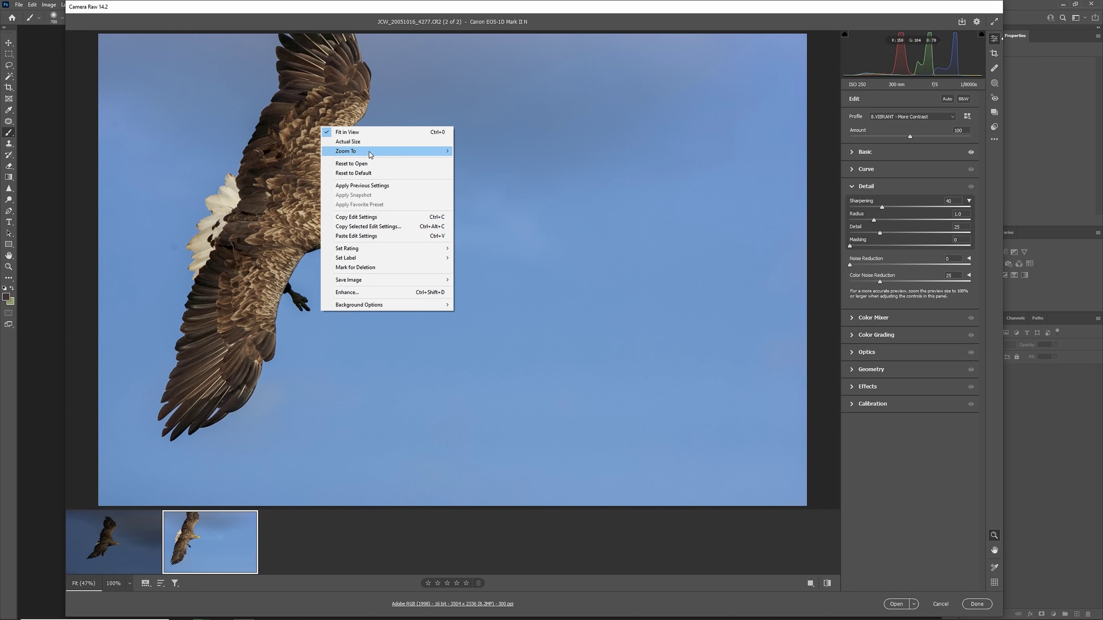
{"action": "mouse_move", "coordinate": [371, 153]}
{"action": "left_click", "coordinate": [493, 207]}
{"action": "left_click_drag", "start_coordinate": [345, 152], "coordinate": [517, 239]}
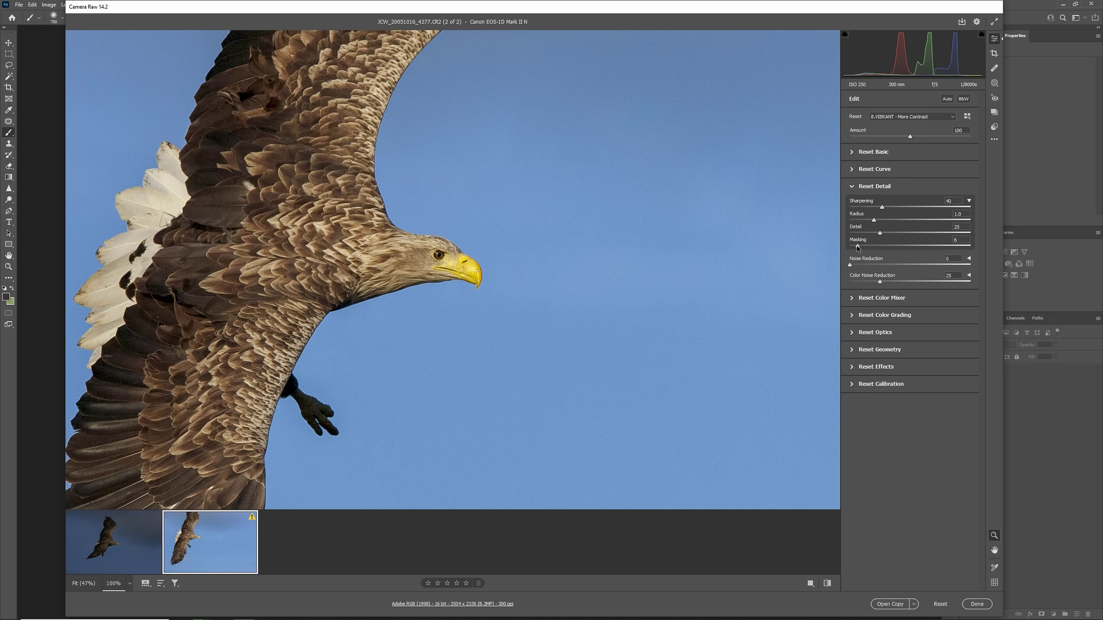
{"action": "left_click_drag", "start_coordinate": [850, 246], "coordinate": [867, 223]}
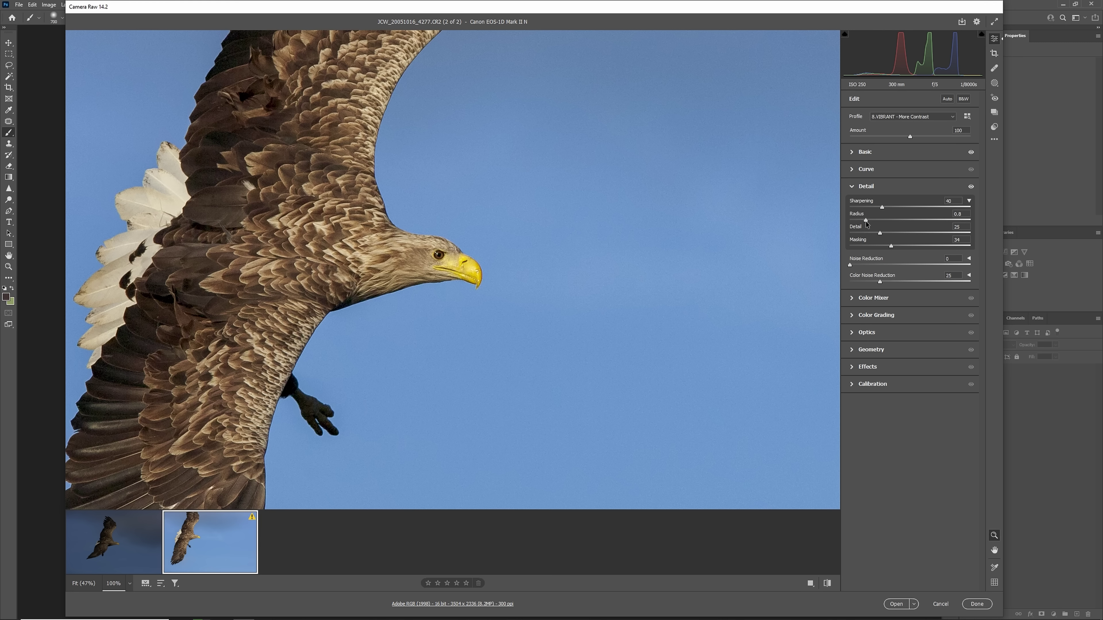
Paste the second frame's edits onto the first eagle frame, JCW_20051016_4276.CR2.
{"action": "mouse_move", "coordinate": [220, 539]}
{"action": "left_click", "coordinate": [103, 534]}
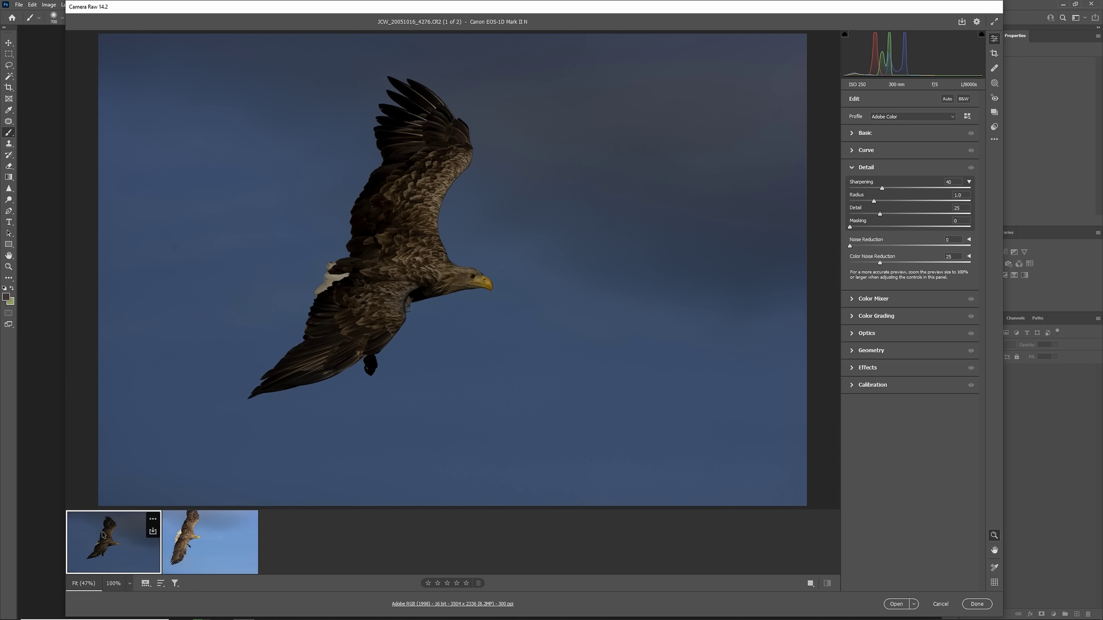
{"action": "key", "text": "ctrl+alt+v"}
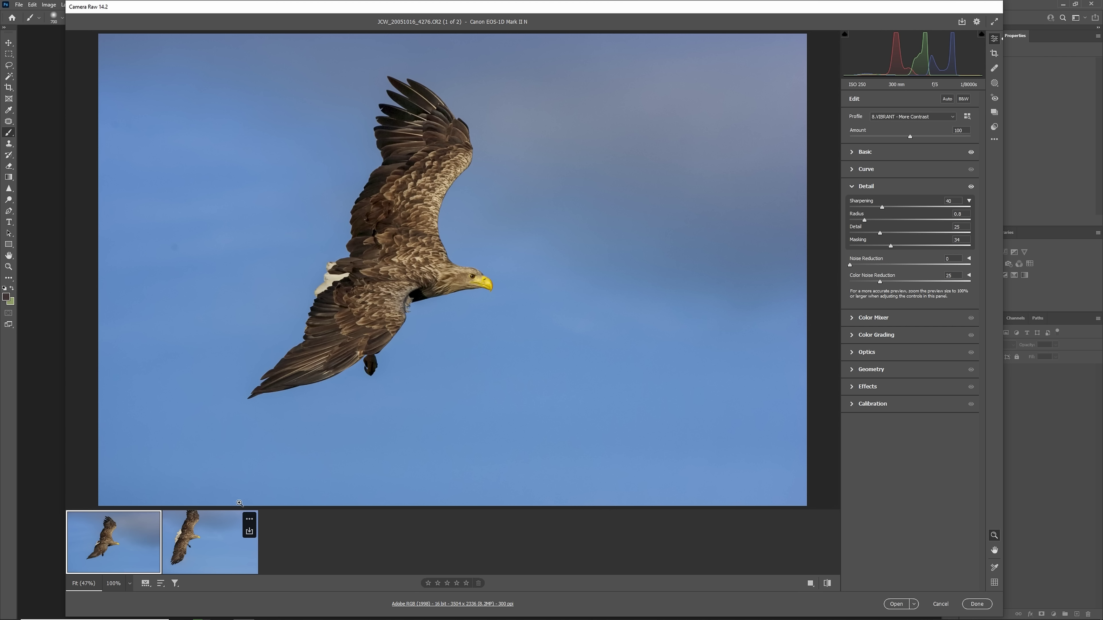
{"action": "left_click", "coordinate": [214, 532]}
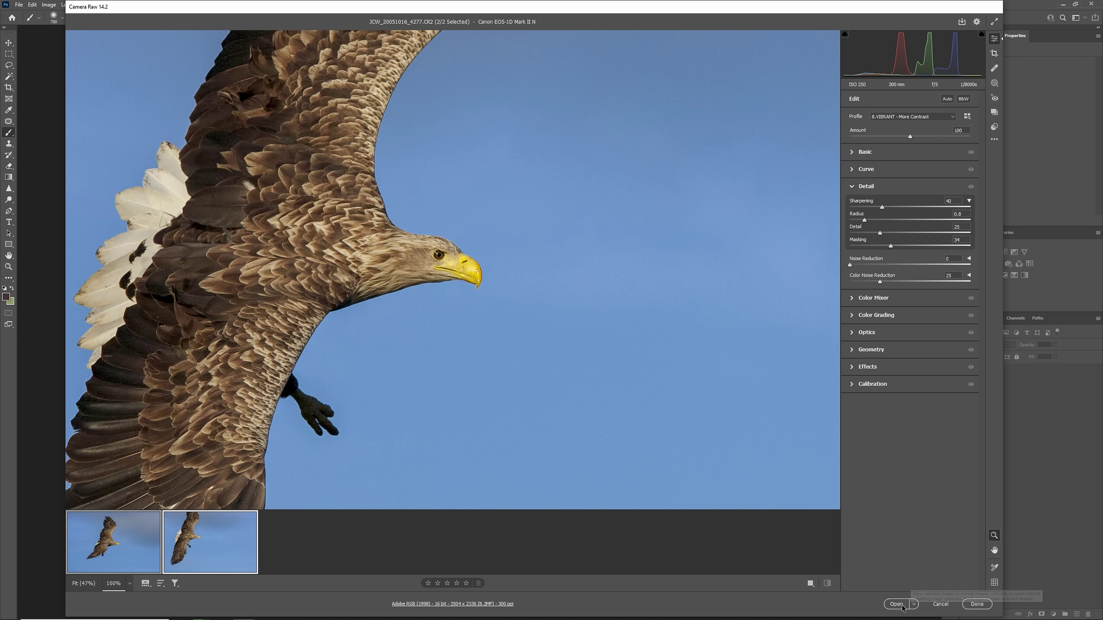
Open both frames in Photoshop, duplicate the Background layer and reposition the copy.
{"action": "left_click", "coordinate": [977, 604]}
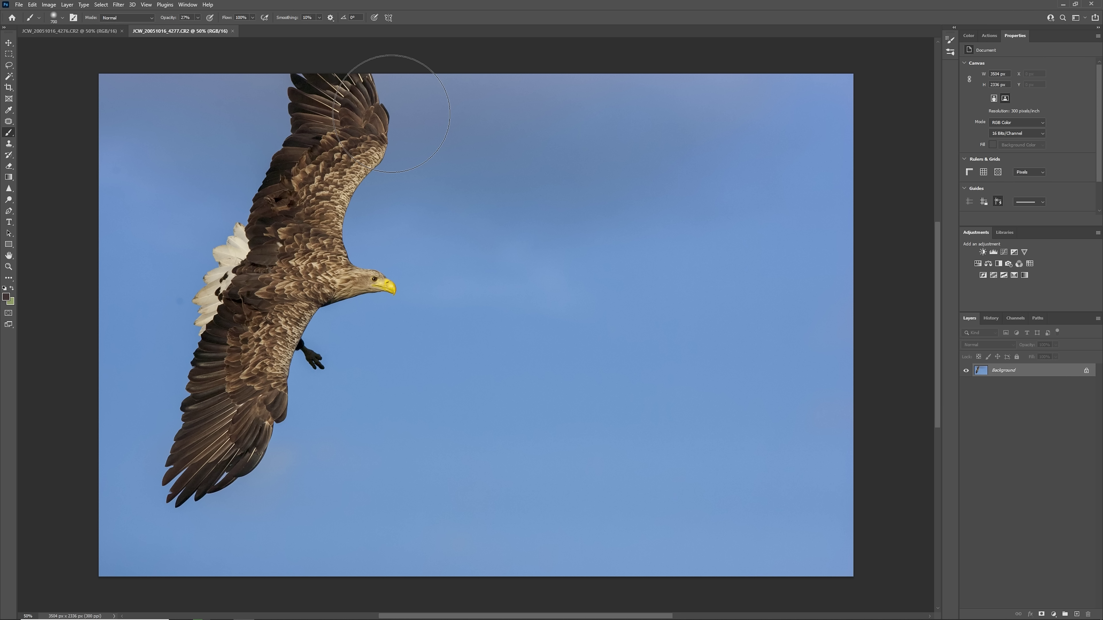
{"action": "scroll", "coordinate": [672, 263], "scroll_direction": "down", "scroll_amount": 1}
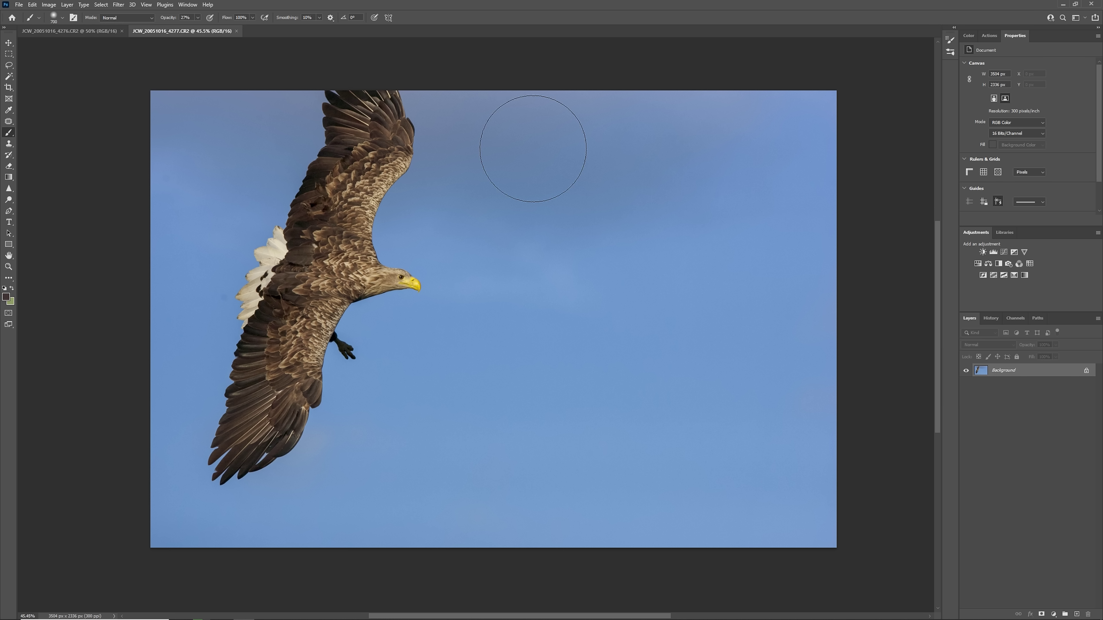
{"action": "key", "text": "l"}
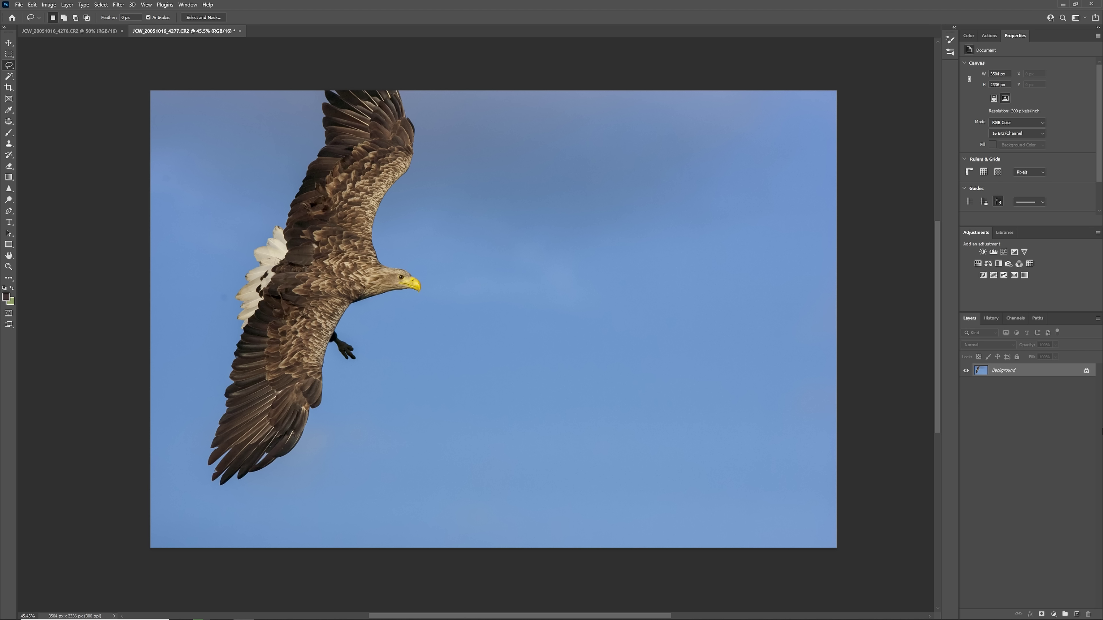
{"action": "left_click_drag", "start_coordinate": [1038, 375], "coordinate": [1076, 613]}
{"action": "key", "text": "v"}
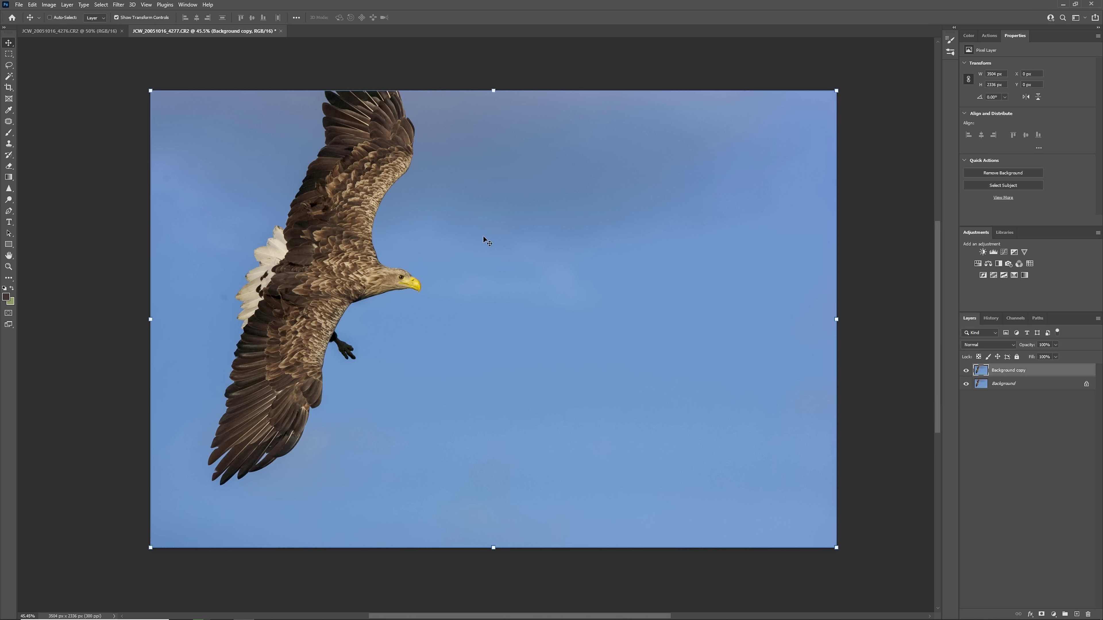
{"action": "left_click_drag", "start_coordinate": [485, 239], "coordinate": [399, 345]}
Extend the canvas with the Crop tool and shift the eagle copy further down.
{"action": "left_click", "coordinate": [8, 87]}
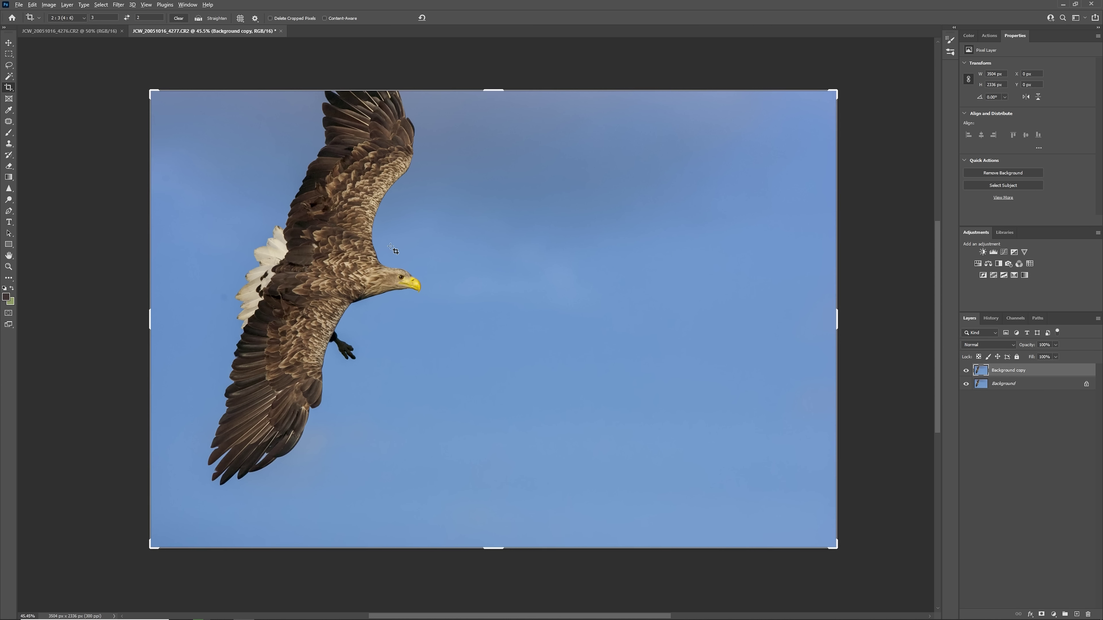
{"action": "left_click_drag", "start_coordinate": [477, 133], "coordinate": [477, 111]}
{"action": "key", "text": "Return"}
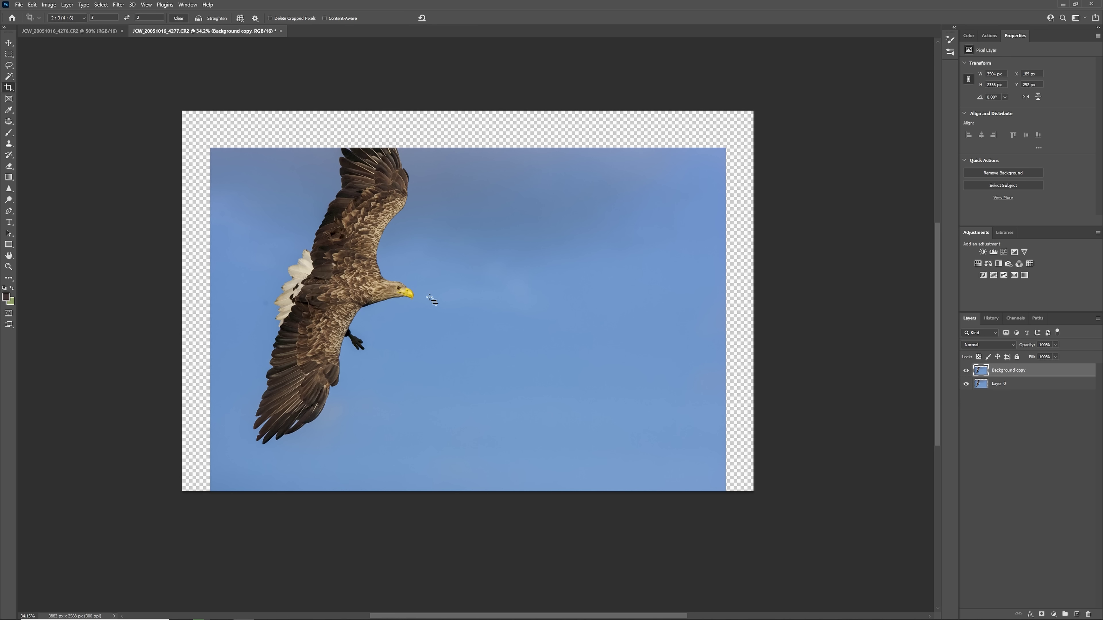
{"action": "key", "text": "ctrl+0"}
{"action": "left_click", "coordinate": [9, 42]}
{"action": "left_click_drag", "start_coordinate": [415, 288], "coordinate": [417, 320]}
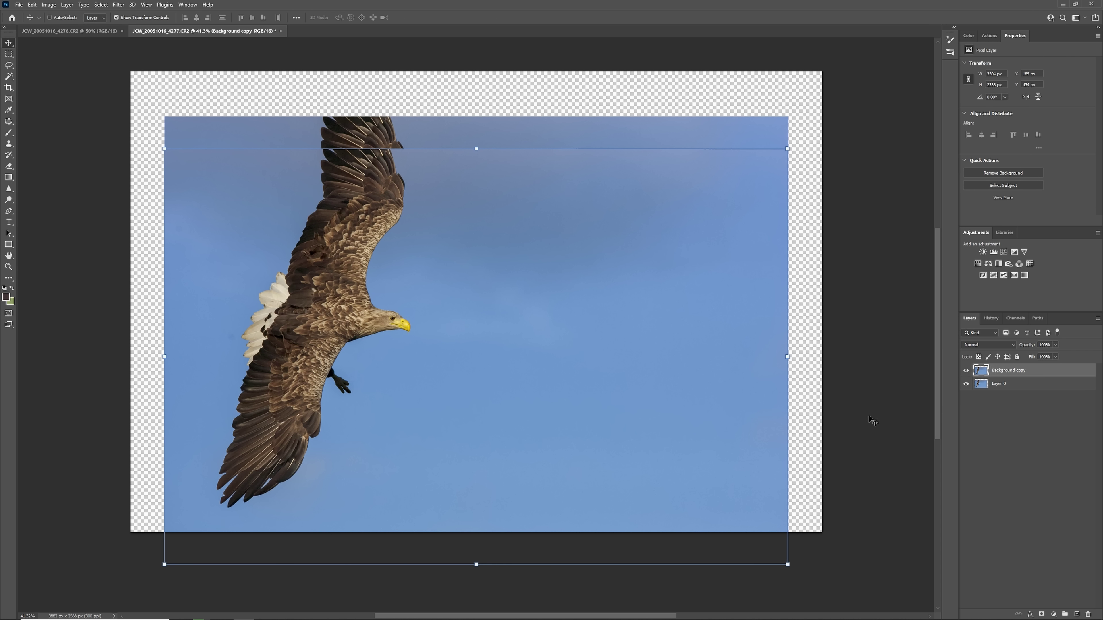
Hide the original Layer 0 so a transparent band shows above the copy.
{"action": "left_click", "coordinate": [965, 383]}
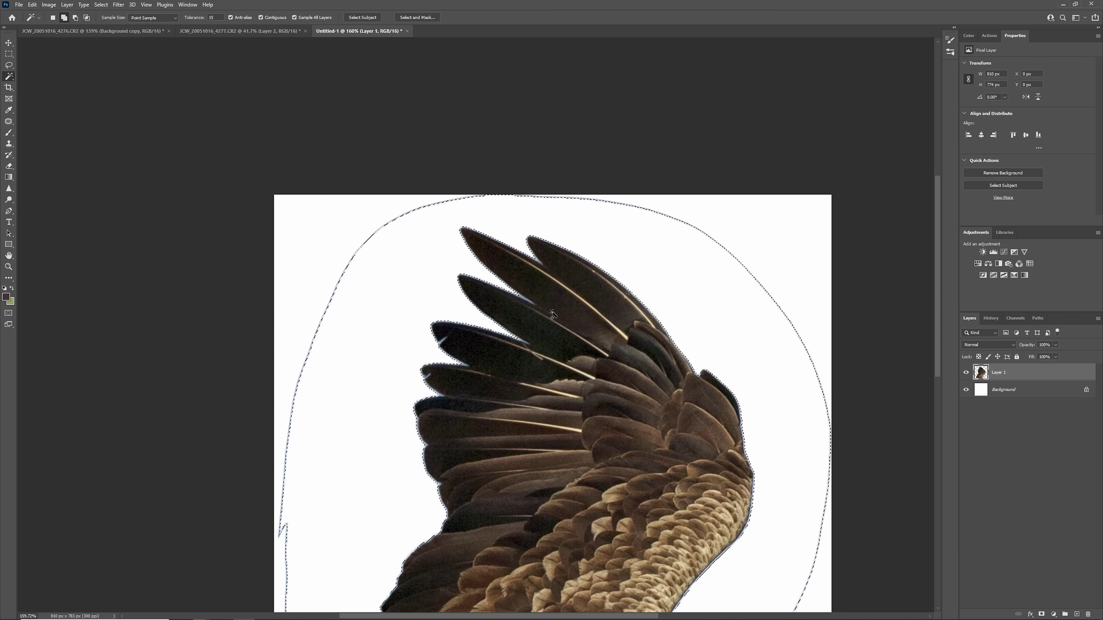
Erase the leftover lasso outline around the wing, then select the whole canvas.
{"action": "scroll", "coordinate": [705, 384], "scroll_direction": "up", "scroll_amount": 5}
{"action": "scroll", "coordinate": [705, 384], "scroll_direction": "down", "scroll_amount": 4}
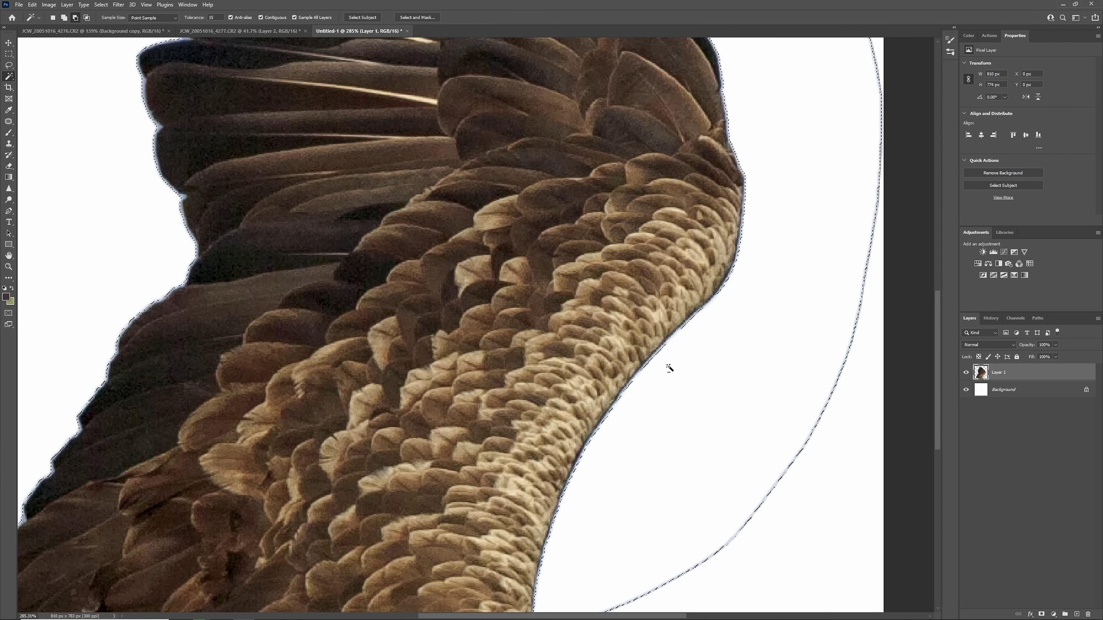
{"action": "key", "text": "l"}
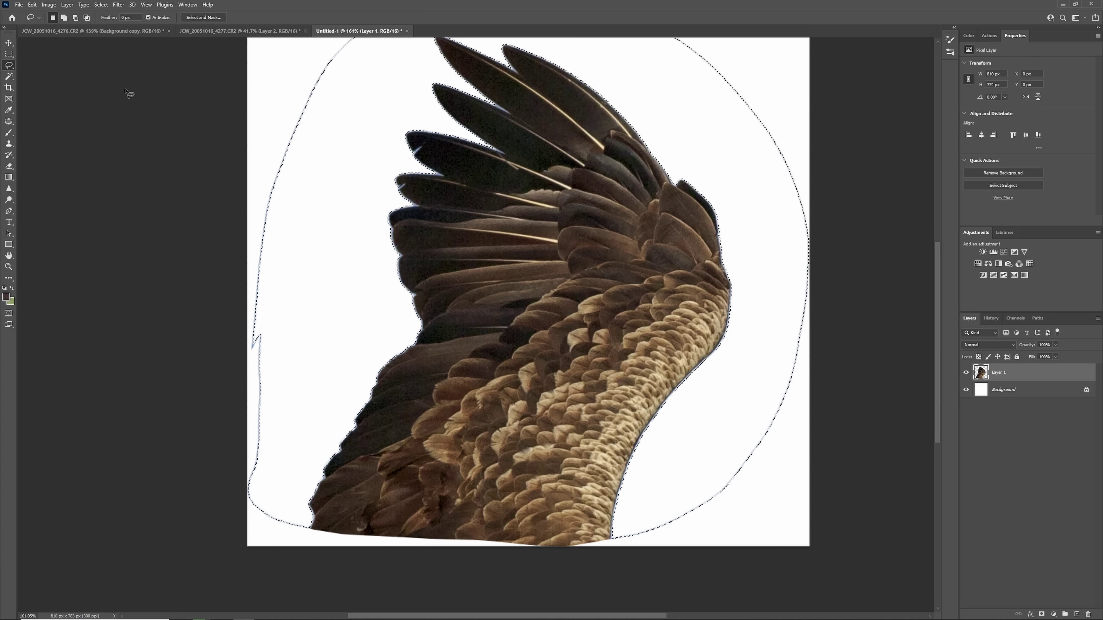
{"action": "scroll", "coordinate": [380, 224], "scroll_direction": "down", "scroll_amount": 1}
{"action": "key", "text": "e"}
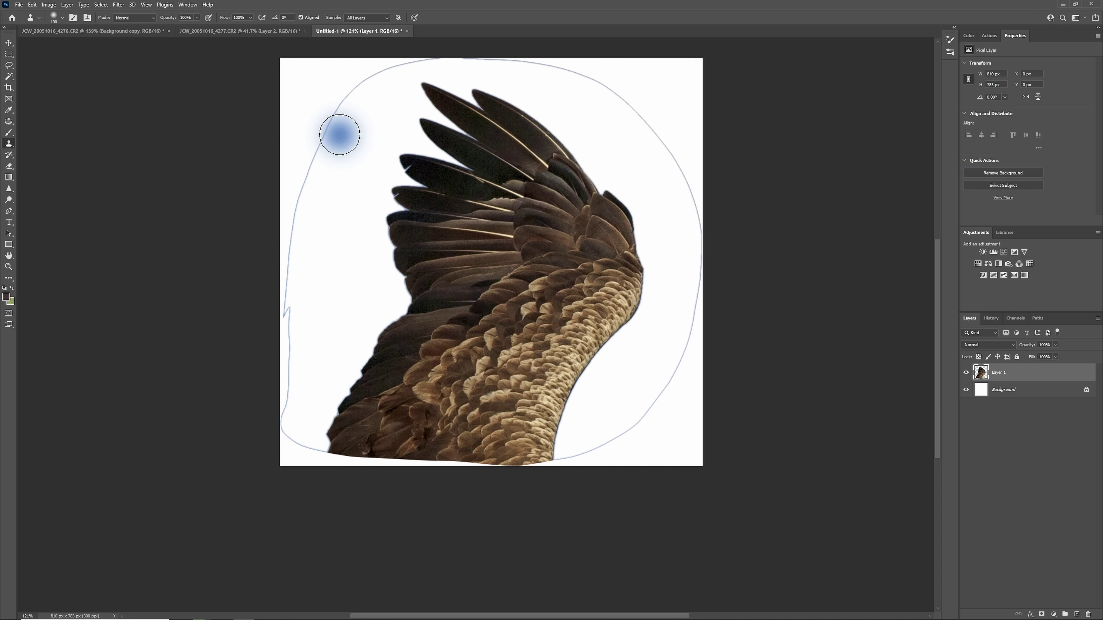
{"action": "mouse_move", "coordinate": [329, 128]}
{"action": "left_mouse_down"}
{"action": "mouse_move", "coordinate": [264, 370]}
{"action": "mouse_move", "coordinate": [291, 394]}
{"action": "mouse_move", "coordinate": [315, 456]}
{"action": "mouse_move", "coordinate": [386, 62]}
{"action": "mouse_move", "coordinate": [549, 66]}
{"action": "mouse_move", "coordinate": [687, 217]}
{"action": "mouse_move", "coordinate": [621, 441]}
{"action": "mouse_move", "coordinate": [553, 459]}
{"action": "left_mouse_up"}
{"action": "key", "text": "bracketleft"}
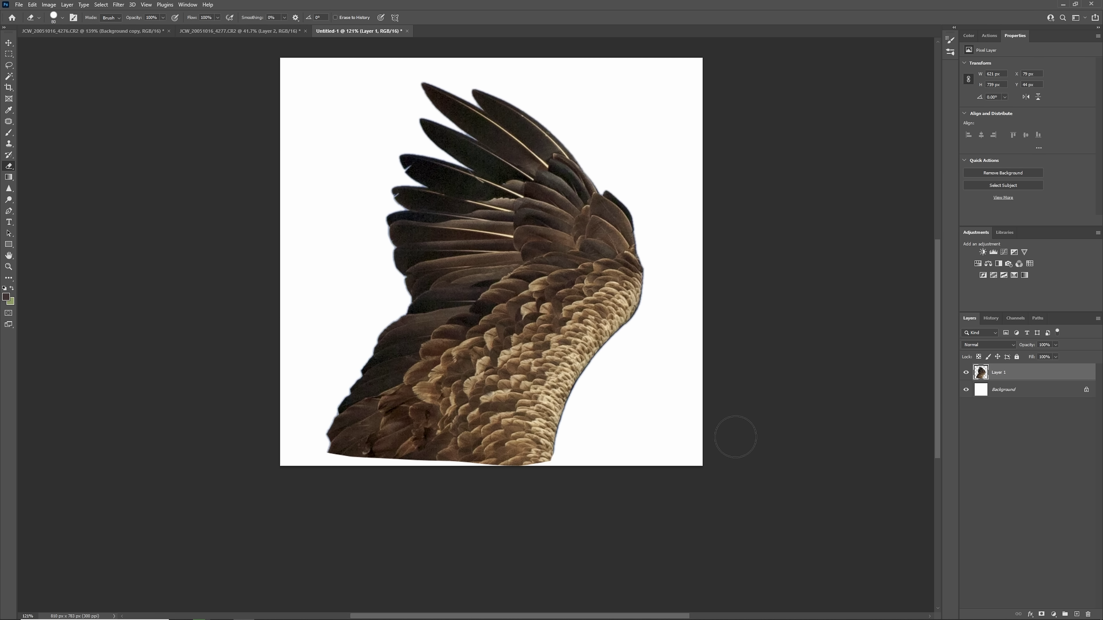
{"action": "scroll", "coordinate": [701, 330], "scroll_direction": "down", "scroll_amount": 2}
{"action": "scroll", "coordinate": [682, 329], "scroll_direction": "up", "scroll_amount": 2}
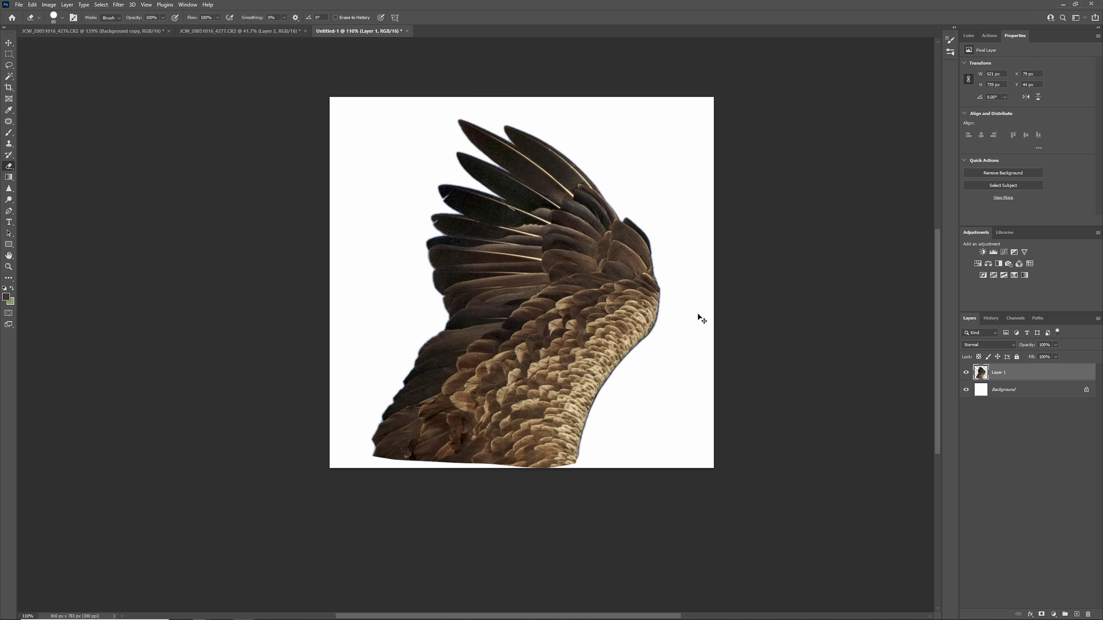
{"action": "key", "text": "ctrl+a"}
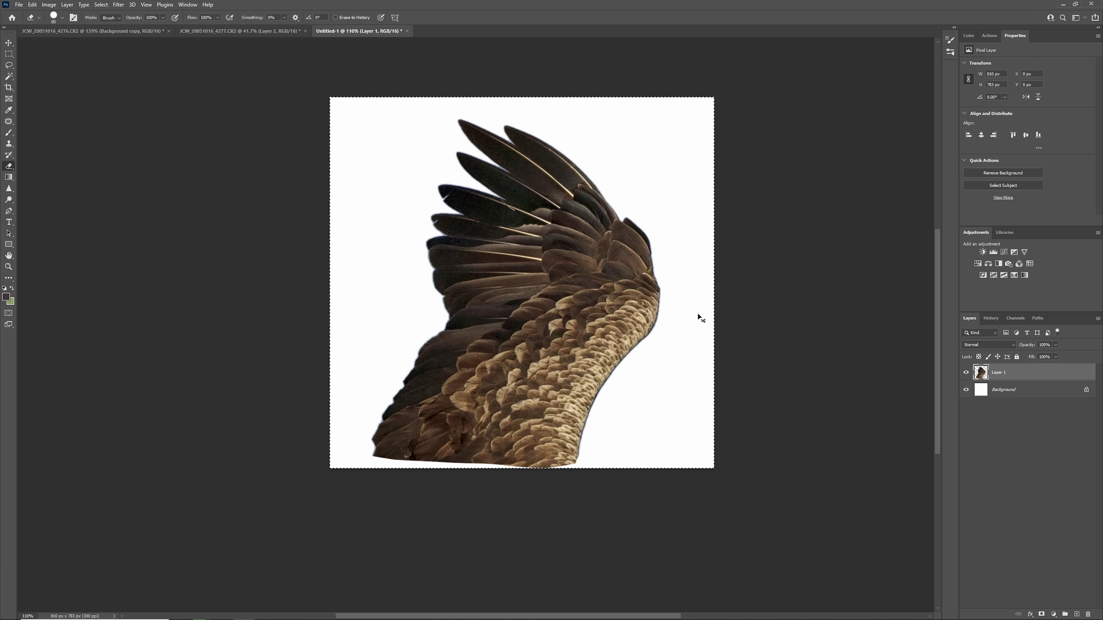
Paste the wing into the eagle photo as Layer 3 and move it onto the eagle's wing.
{"action": "left_click", "coordinate": [223, 33]}
{"action": "key", "text": "ctrl+v"}
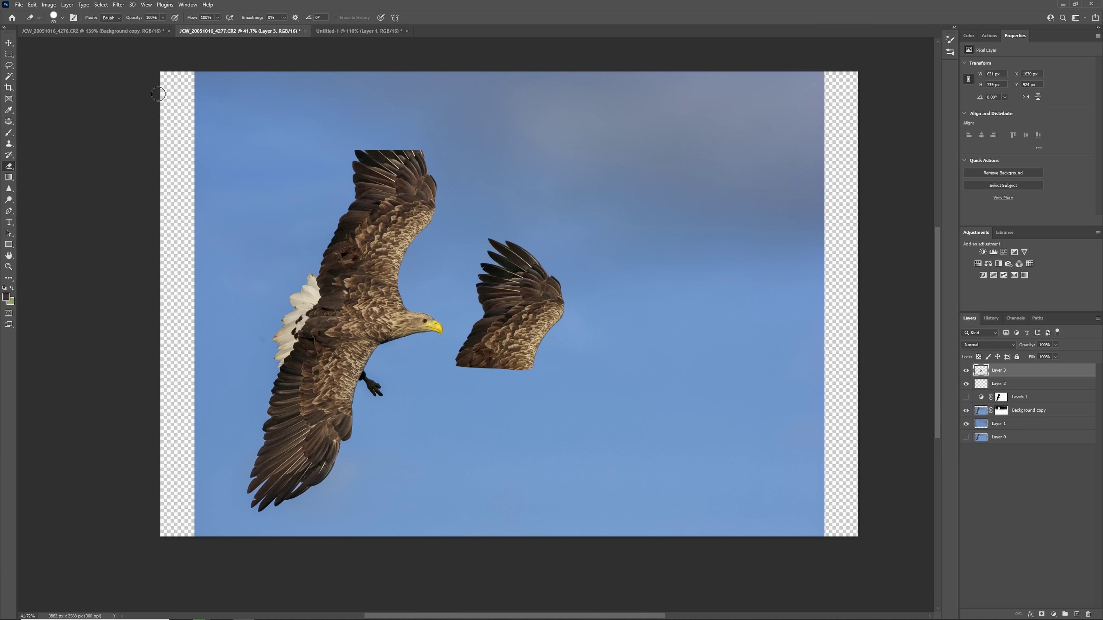
{"action": "key", "text": "v"}
{"action": "mouse_move", "coordinate": [534, 319]}
{"action": "left_mouse_down"}
{"action": "mouse_move", "coordinate": [400, 193]}
{"action": "mouse_move", "coordinate": [401, 174]}
{"action": "left_mouse_up"}
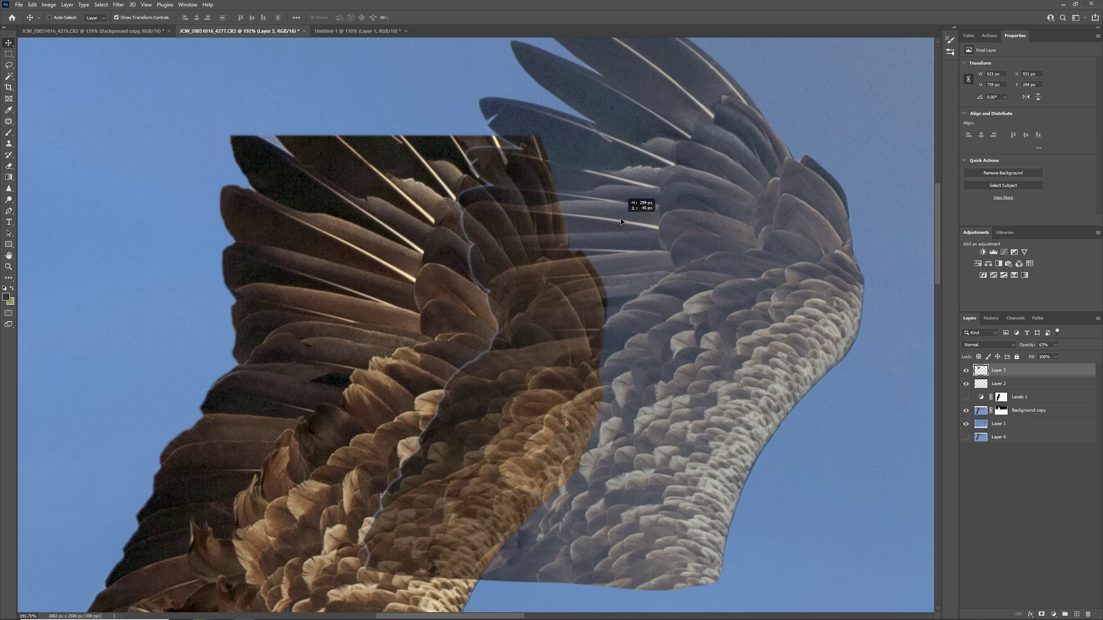
{"action": "mouse_move", "coordinate": [620, 193]}
{"action": "left_mouse_down"}
{"action": "mouse_move", "coordinate": [485, 183]}
{"action": "mouse_move", "coordinate": [630, 172]}
{"action": "left_mouse_up"}
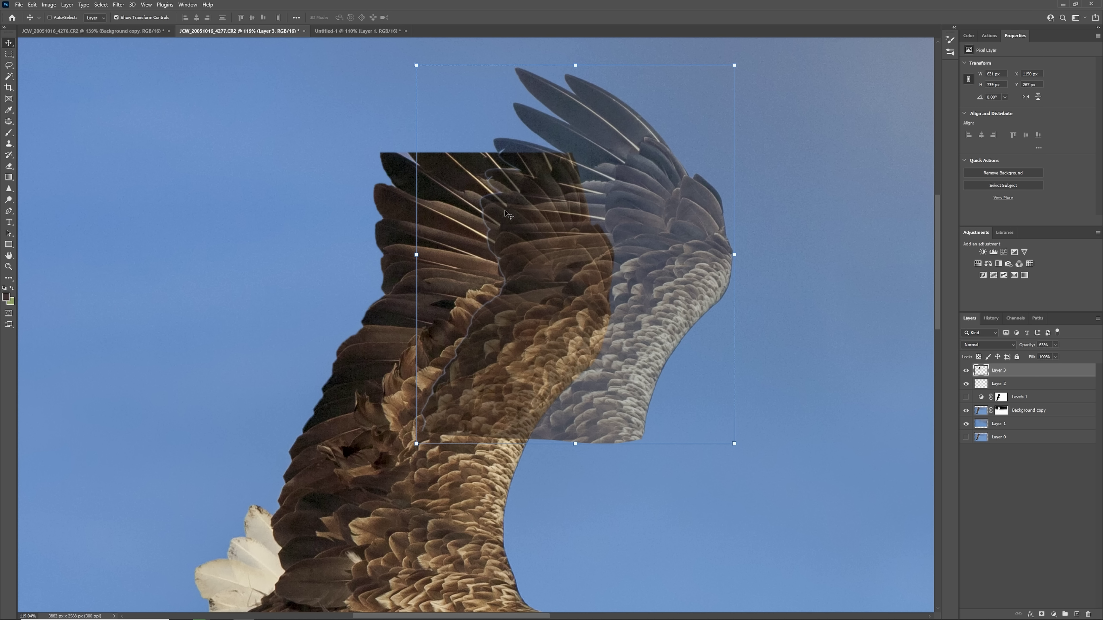
{"action": "left_click_drag", "start_coordinate": [549, 290], "coordinate": [711, 308]}
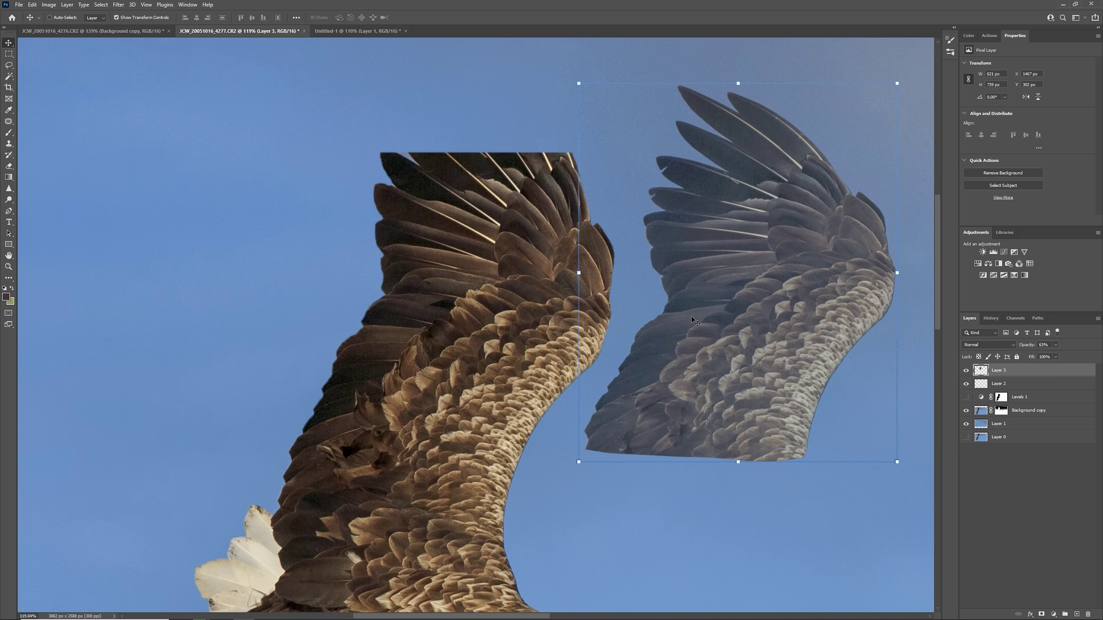
{"action": "left_click_drag", "start_coordinate": [759, 303], "coordinate": [476, 283]}
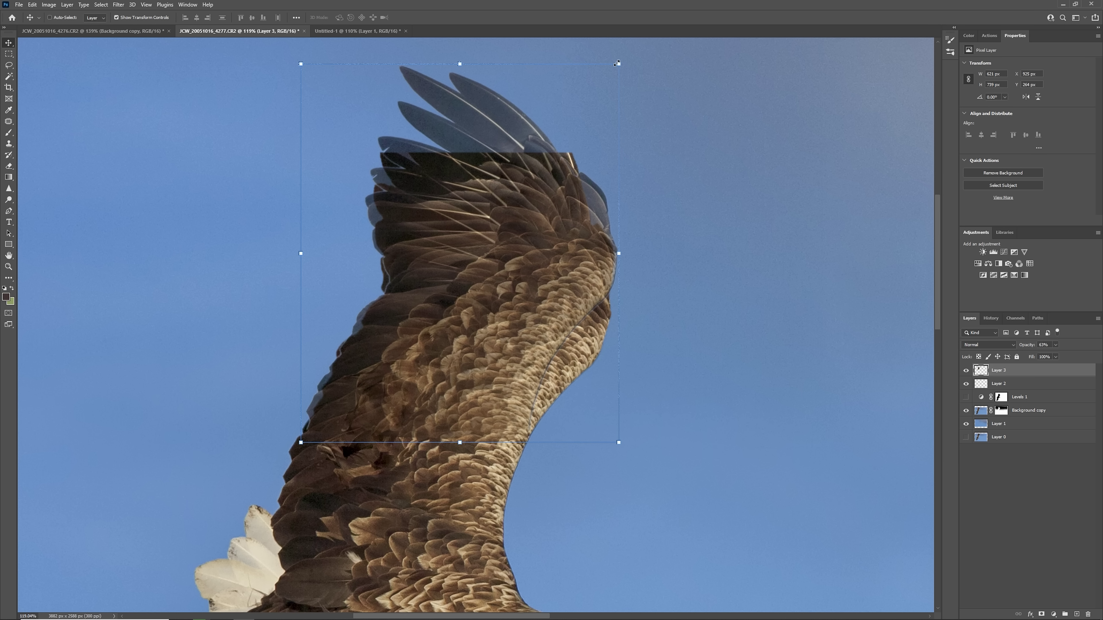
Rotate, stretch and widen the pasted wing to match the eagle's wing.
{"action": "left_click_drag", "start_coordinate": [617, 63], "coordinate": [649, 76]}
{"action": "left_click_drag", "start_coordinate": [526, 204], "coordinate": [565, 293]}
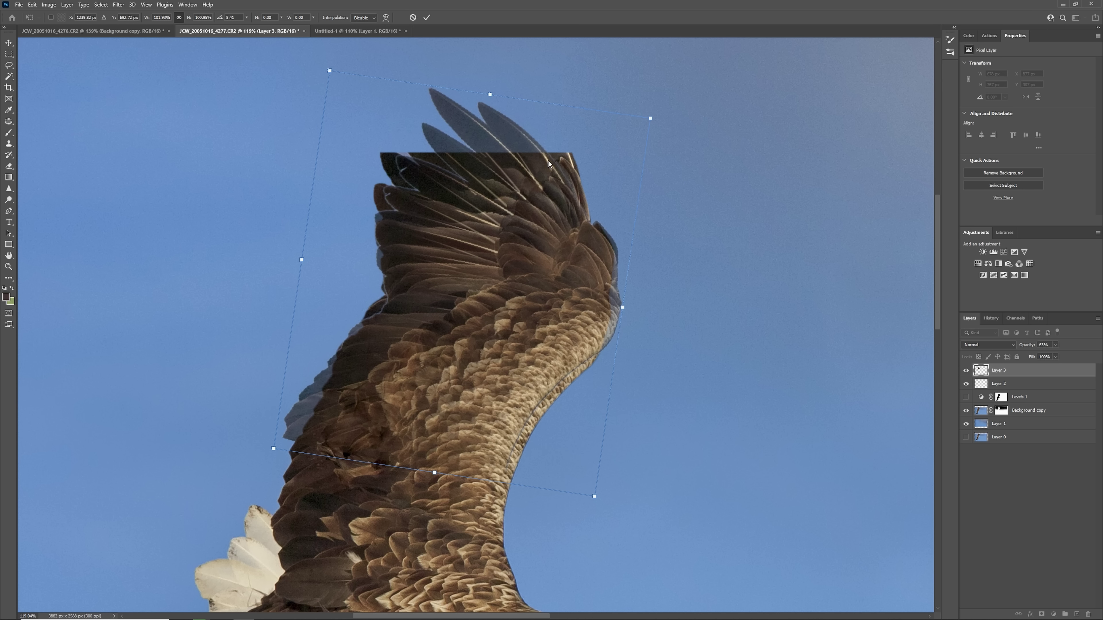
{"action": "left_click_drag", "start_coordinate": [490, 94], "coordinate": [500, 77]}
{"action": "left_click_drag", "start_coordinate": [665, 109], "coordinate": [665, 114]}
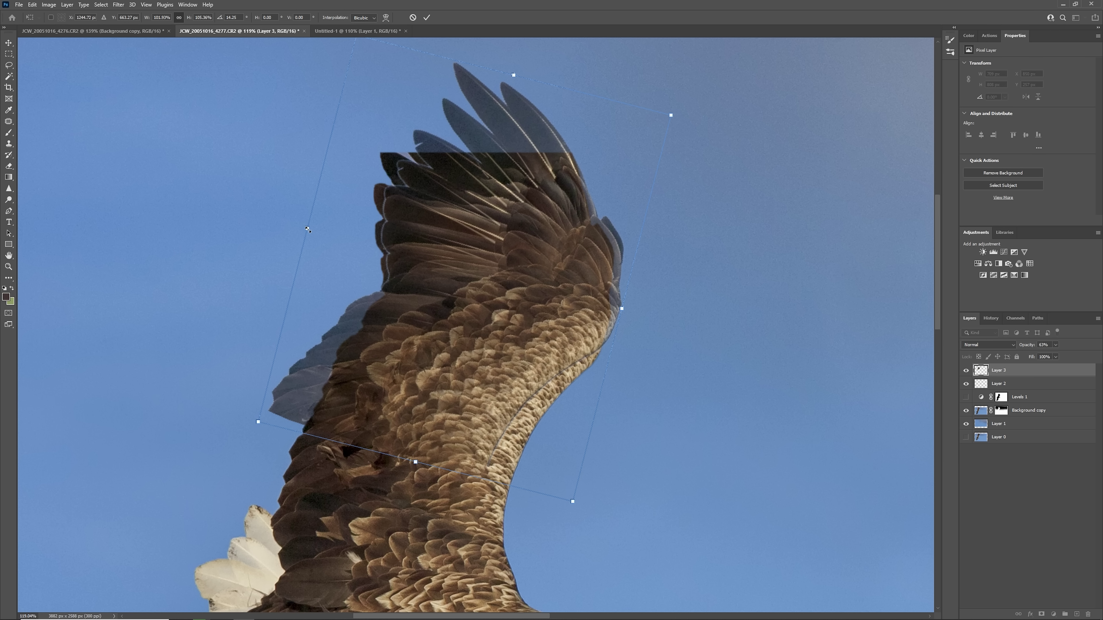
{"action": "mouse_move", "coordinate": [307, 229]}
{"action": "left_mouse_down"}
{"action": "mouse_move", "coordinate": [380, 227]}
{"action": "mouse_move", "coordinate": [249, 220]}
{"action": "mouse_move", "coordinate": [416, 250]}
{"action": "mouse_move", "coordinate": [266, 218]}
{"action": "mouse_move", "coordinate": [295, 225]}
{"action": "left_mouse_up"}
{"action": "left_click_drag", "start_coordinate": [672, 116], "coordinate": [690, 167]}
{"action": "key", "text": "Return"}
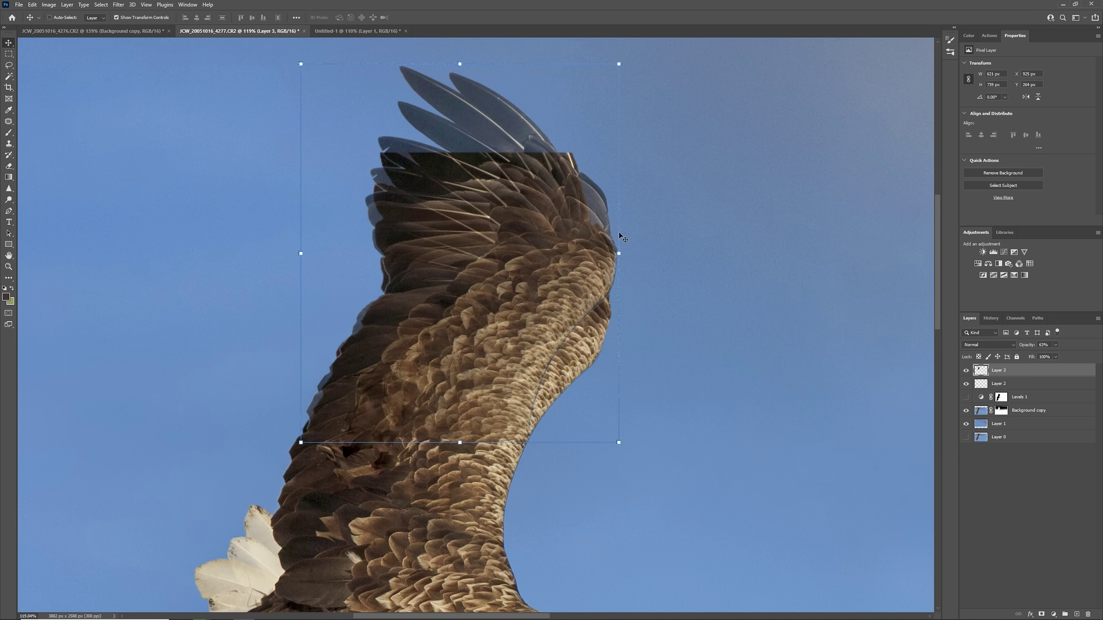
Rotate and scale the pasted wing once more to fit the eagle's wing.
{"action": "left_click_drag", "start_coordinate": [621, 237], "coordinate": [597, 190]}
{"action": "left_click_drag", "start_coordinate": [219, 373], "coordinate": [217, 458]}
{"action": "key", "text": "Return"}
{"action": "key", "text": "ctrl+minus"}
Set Layer 3 to 100% opacity and add a layer mask.
{"action": "left_click", "coordinate": [1055, 344]}
{"action": "left_click_drag", "start_coordinate": [1051, 355], "coordinate": [1070, 355]}
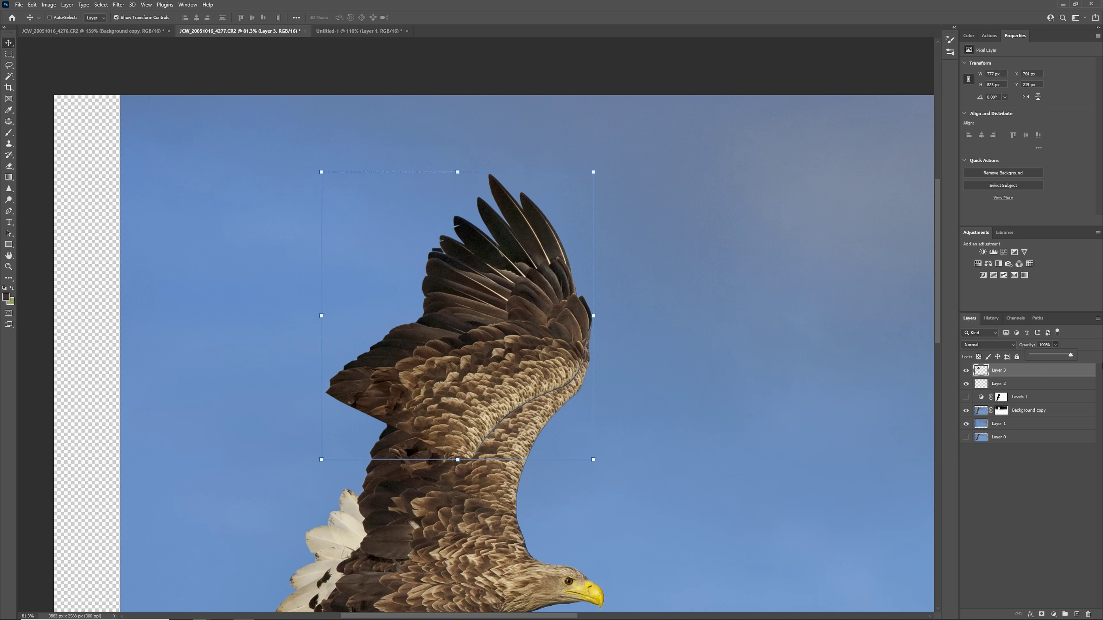
{"action": "scroll", "coordinate": [575, 350], "scroll_direction": "down", "scroll_amount": 2}
{"action": "scroll", "coordinate": [569, 356], "scroll_direction": "up", "scroll_amount": 3}
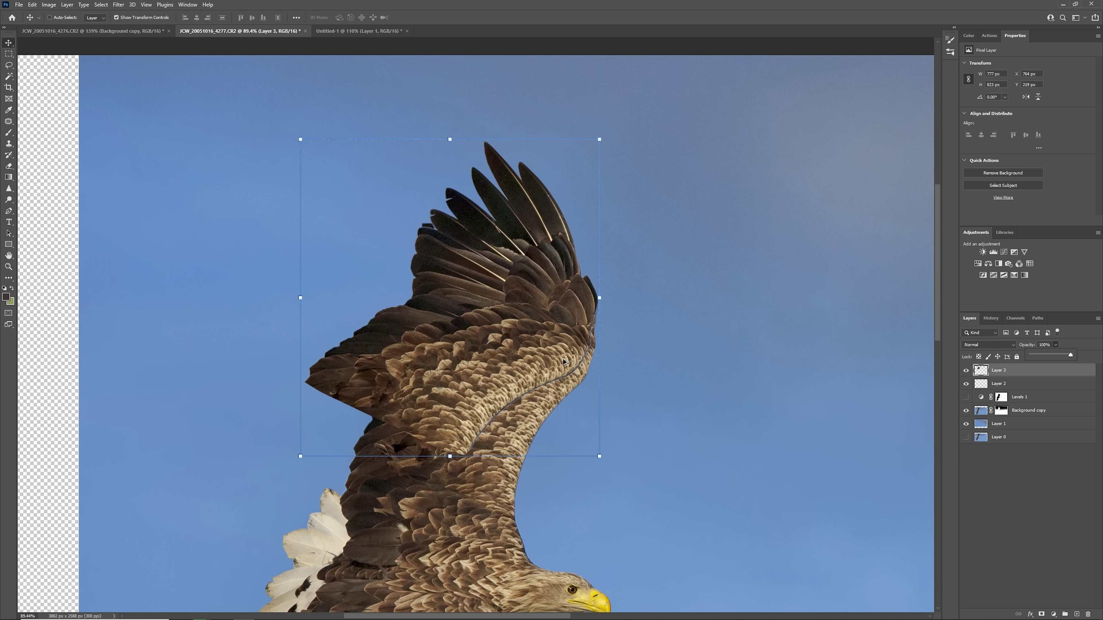
{"action": "left_click", "coordinate": [1042, 615]}
Paint black on Layer 3's mask at full strength to hide the excess pasted wingtip.
{"action": "key", "text": "b"}
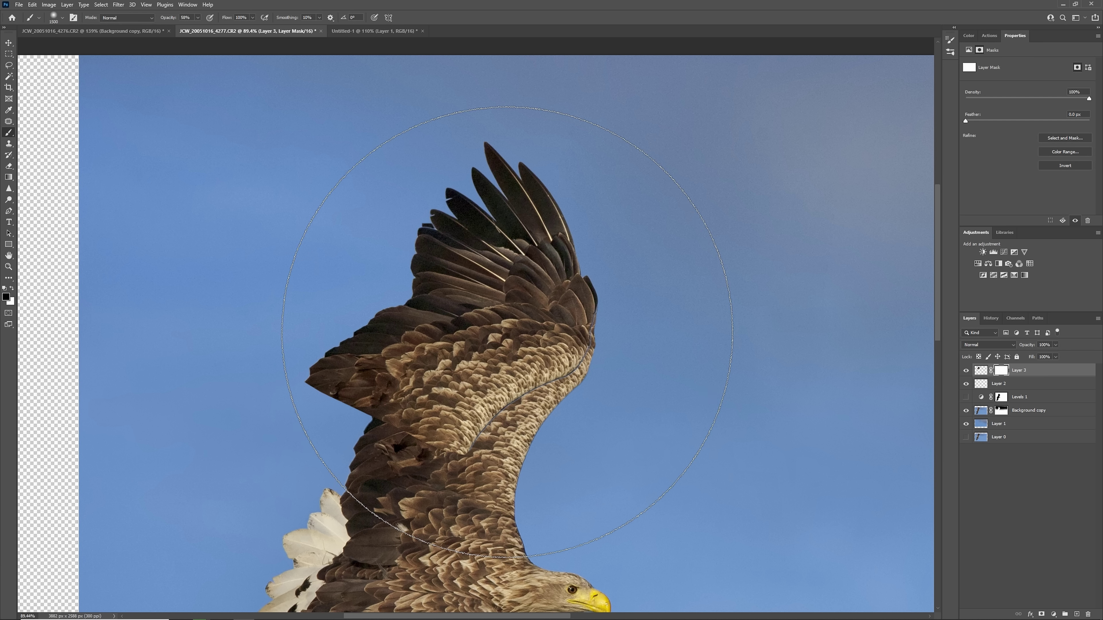
{"action": "key", "text": "bracketleft"}
{"action": "key", "text": "bracketleft"}
{"action": "key", "text": "bracketleft"}
{"action": "key", "text": "bracketleft"}
{"action": "key", "text": "bracketleft"}
{"action": "key", "text": "bracketleft"}
{"action": "key", "text": "bracketleft"}
{"action": "key", "text": "bracketleft"}
{"action": "key", "text": "bracketleft"}
{"action": "key", "text": "bracketleft"}
{"action": "key", "text": "bracketleft"}
{"action": "key", "text": "bracketleft"}
{"action": "key", "text": "bracketleft"}
{"action": "key", "text": "bracketleft"}
{"action": "key", "text": "bracketleft"}
{"action": "left_click", "coordinate": [334, 381]}
{"action": "key", "text": "0"}
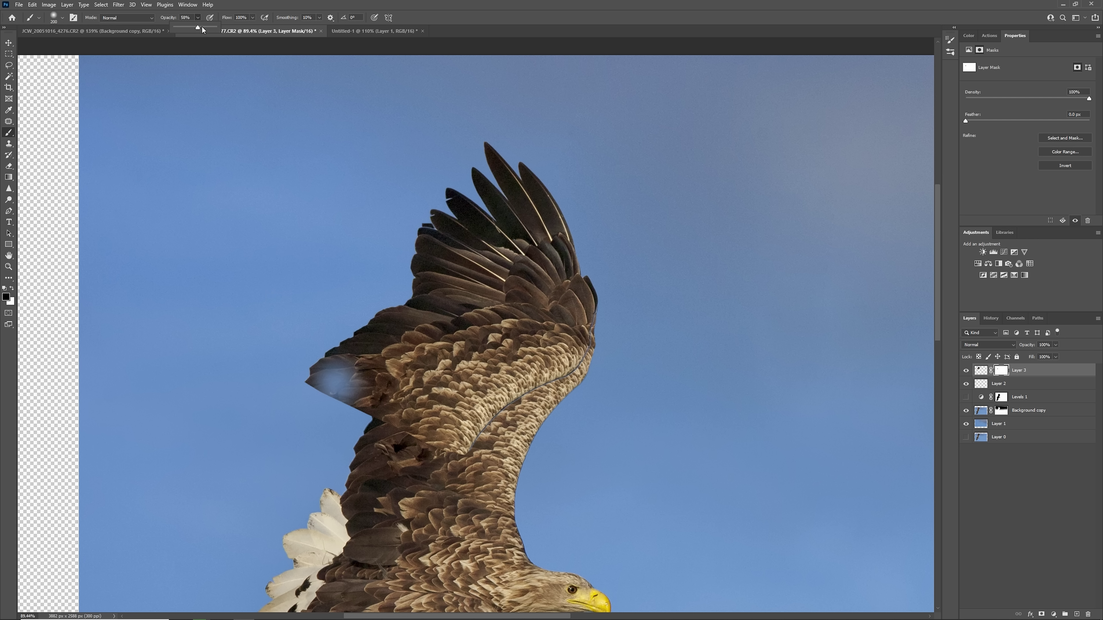
{"action": "key", "text": "bracketright"}
{"action": "key", "text": "bracketright"}
{"action": "key", "text": "bracketright"}
{"action": "mouse_move", "coordinate": [335, 361]}
{"action": "left_mouse_down"}
{"action": "mouse_move", "coordinate": [343, 328]}
{"action": "mouse_move", "coordinate": [314, 382]}
{"action": "mouse_move", "coordinate": [453, 439]}
{"action": "mouse_move", "coordinate": [415, 443]}
{"action": "mouse_move", "coordinate": [544, 455]}
{"action": "mouse_move", "coordinate": [461, 461]}
{"action": "left_mouse_up"}
Brush out the faded ghost feathers along the wing edge with progressively smaller brushes.
{"action": "key", "text": "bracketleft"}
{"action": "key", "text": "bracketleft"}
{"action": "key", "text": "bracketleft"}
{"action": "key", "text": "bracketleft"}
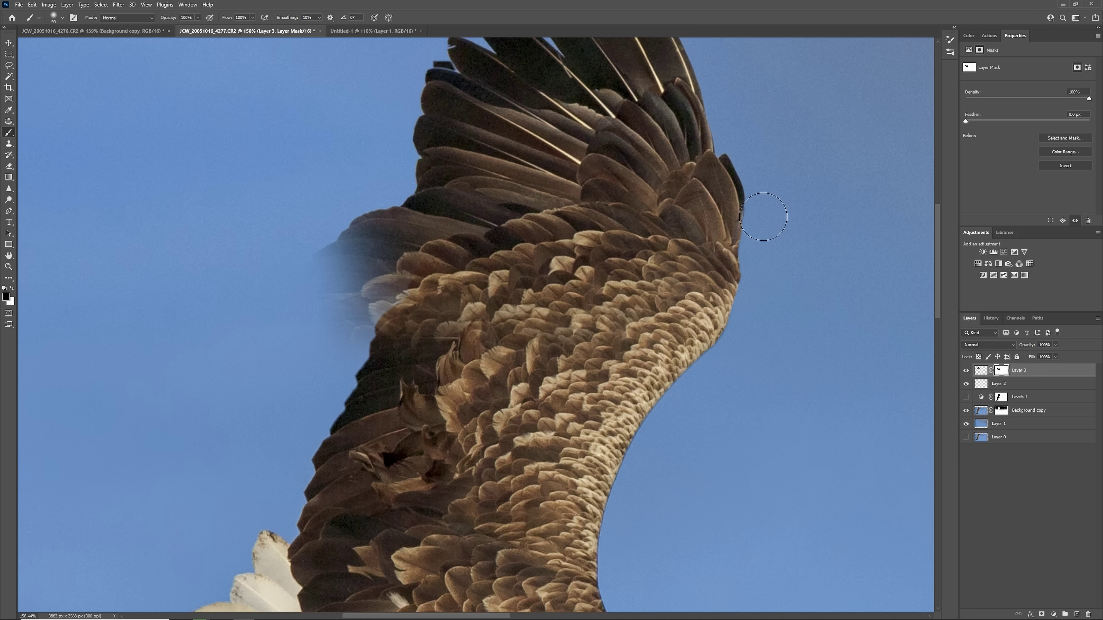
{"action": "mouse_move", "coordinate": [369, 228]}
{"action": "left_mouse_down"}
{"action": "mouse_move", "coordinate": [436, 218]}
{"action": "mouse_move", "coordinate": [422, 239]}
{"action": "mouse_move", "coordinate": [413, 178]}
{"action": "mouse_move", "coordinate": [423, 148]}
{"action": "left_mouse_up"}
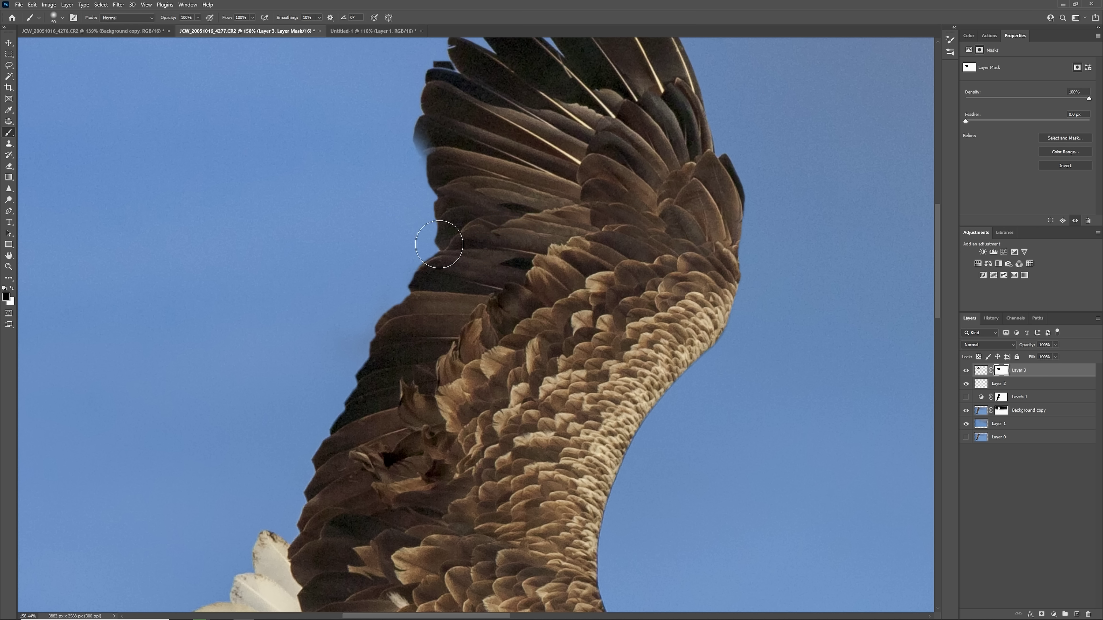
{"action": "key", "text": "bracketleft"}
{"action": "key", "text": "bracketleft"}
{"action": "key", "text": "bracketleft"}
{"action": "scroll", "coordinate": [439, 244], "scroll_direction": "up", "scroll_amount": 5}
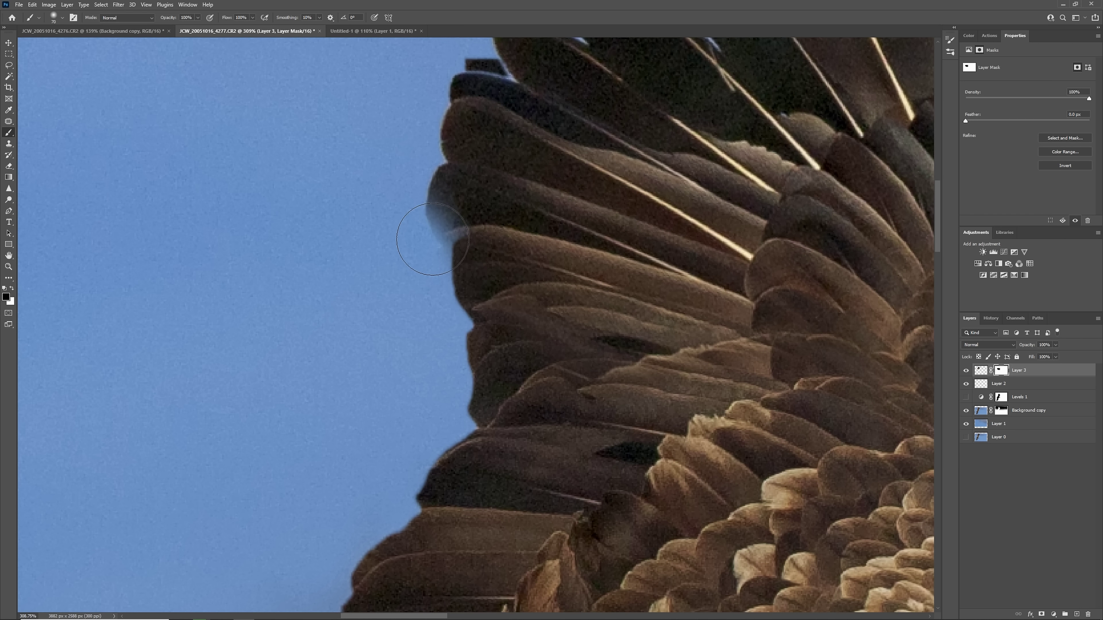
{"action": "left_click_drag", "start_coordinate": [431, 234], "coordinate": [449, 178]}
{"action": "key", "text": "bracketleft"}
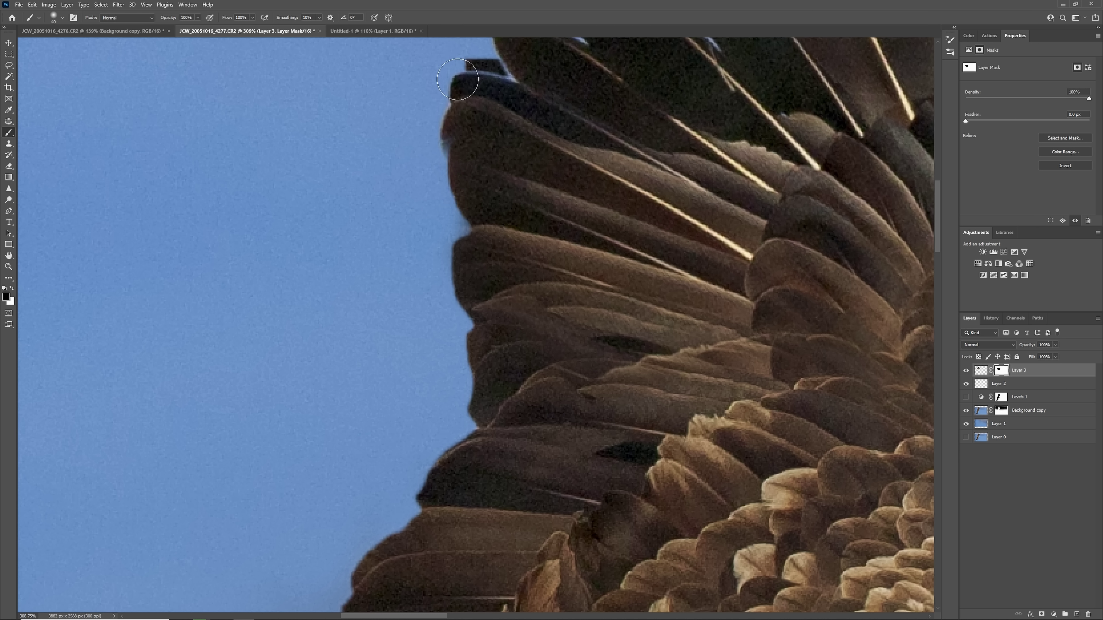
{"action": "scroll", "coordinate": [458, 79], "scroll_direction": "up", "scroll_amount": 2}
{"action": "key", "text": "bracketleft"}
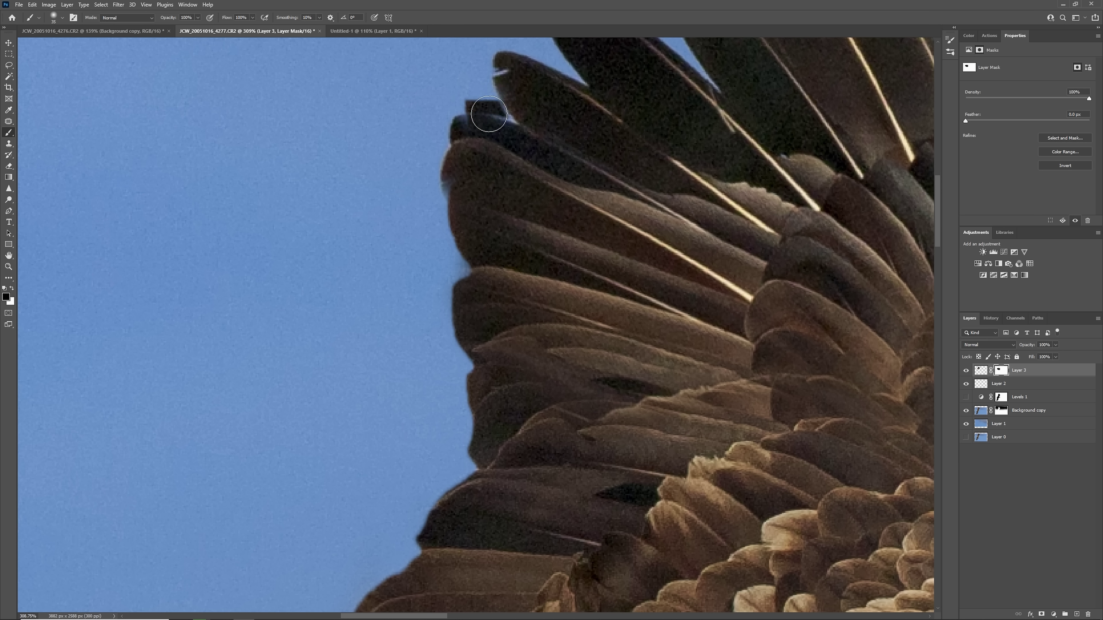
{"action": "scroll", "coordinate": [447, 135], "scroll_direction": "up", "scroll_amount": 3}
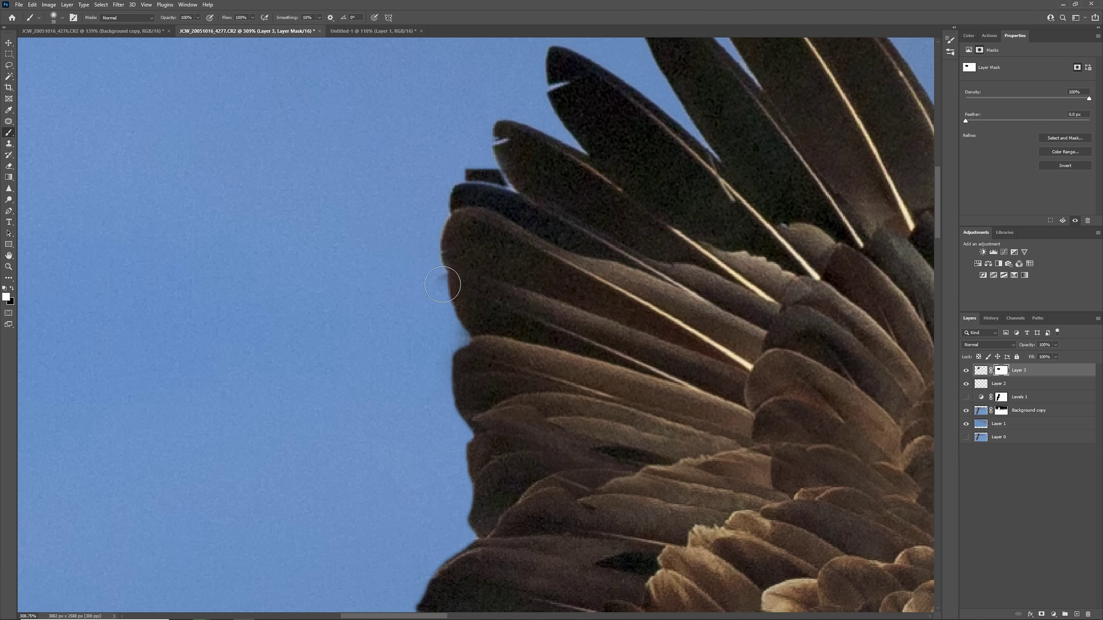
{"action": "left_click", "coordinate": [997, 411]}
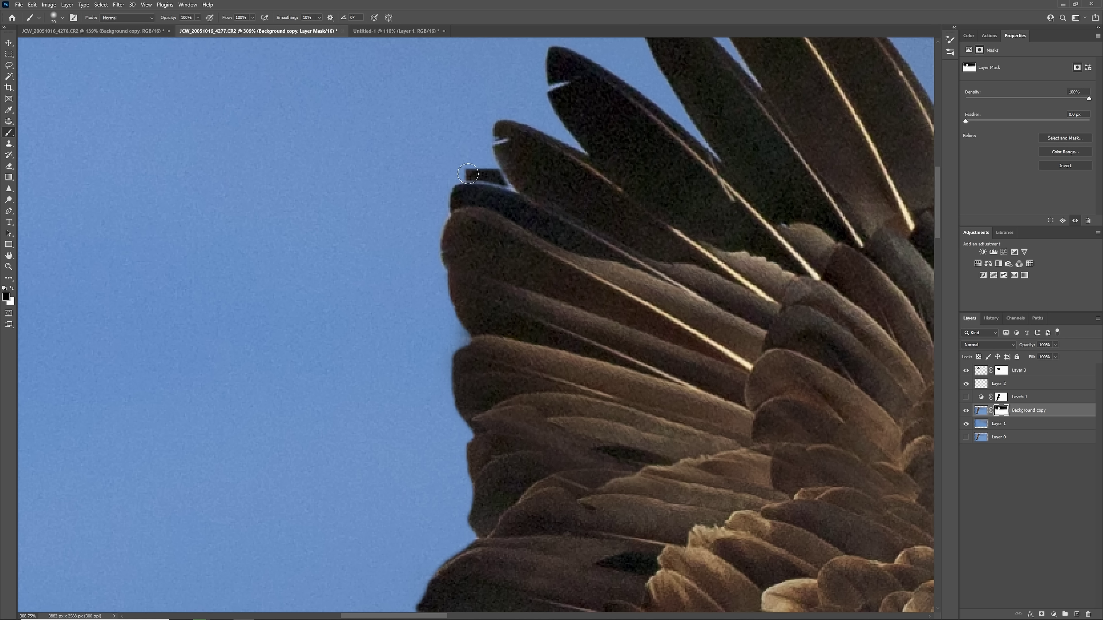
Paint out the dark feather patch at the wing edge in black on the Background copy mask.
{"action": "key", "text": "x"}
{"action": "left_click_drag", "start_coordinate": [481, 175], "coordinate": [482, 176]}
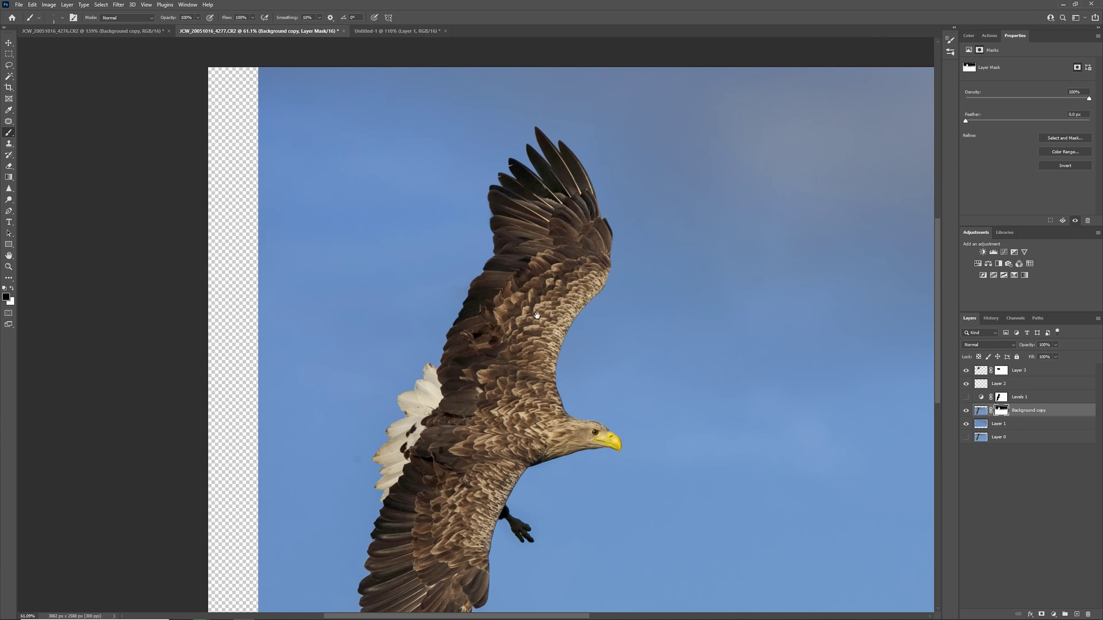
On Layer 3's mask, hide the dark feather tip and light feather edge along the wing.
{"action": "scroll", "coordinate": [537, 316], "scroll_direction": "down", "scroll_amount": 3}
{"action": "scroll", "coordinate": [524, 332], "scroll_direction": "up", "scroll_amount": 2}
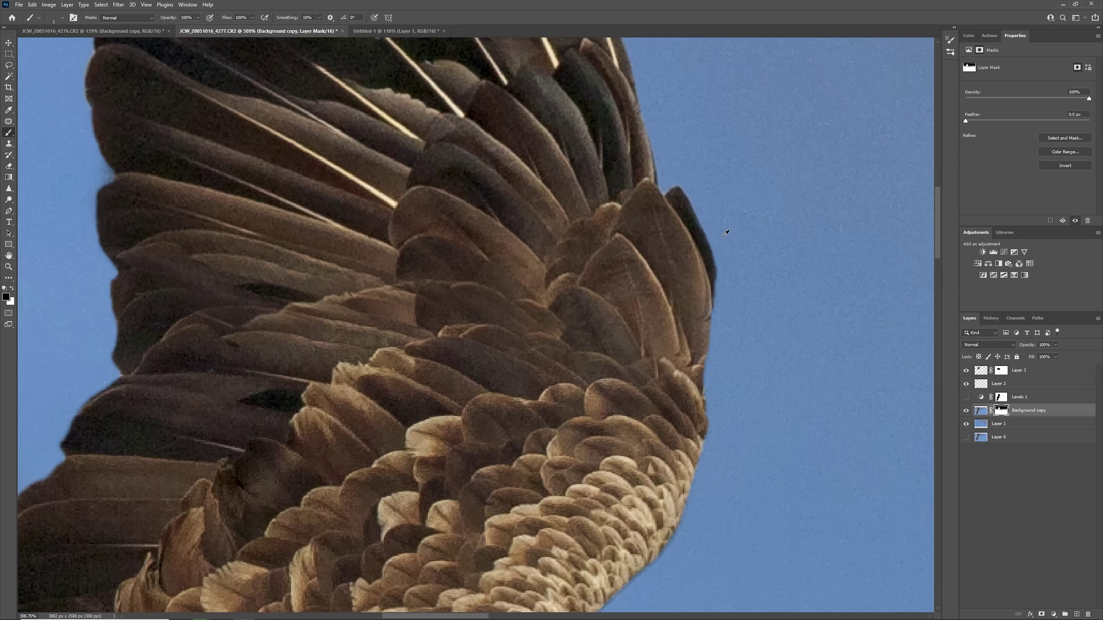
{"action": "scroll", "coordinate": [727, 234], "scroll_direction": "up", "scroll_amount": 3}
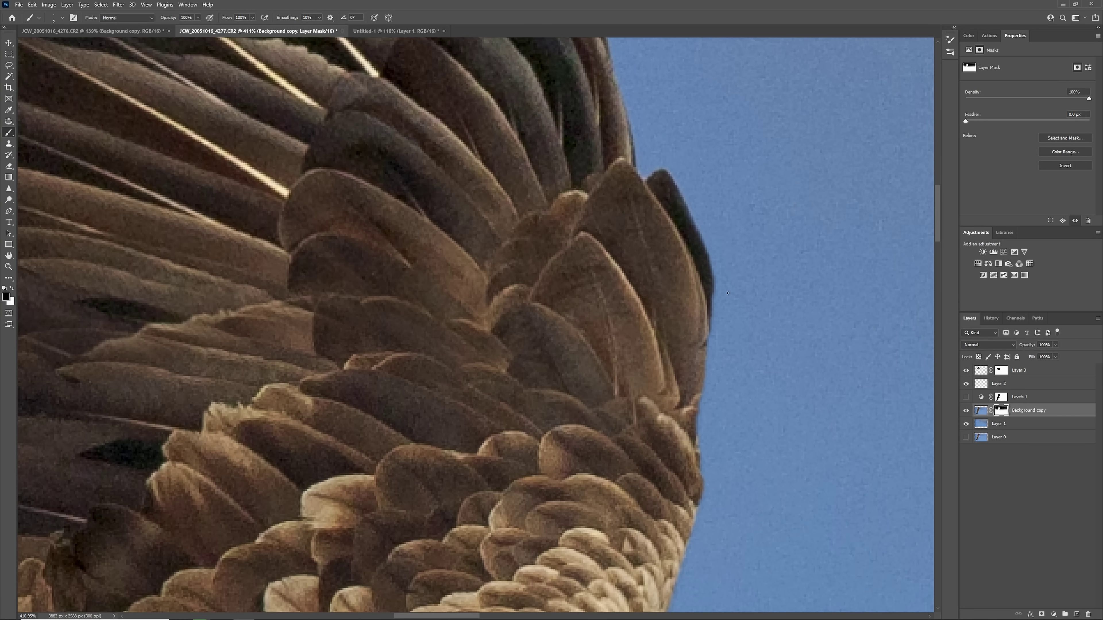
{"action": "left_click", "coordinate": [1001, 370]}
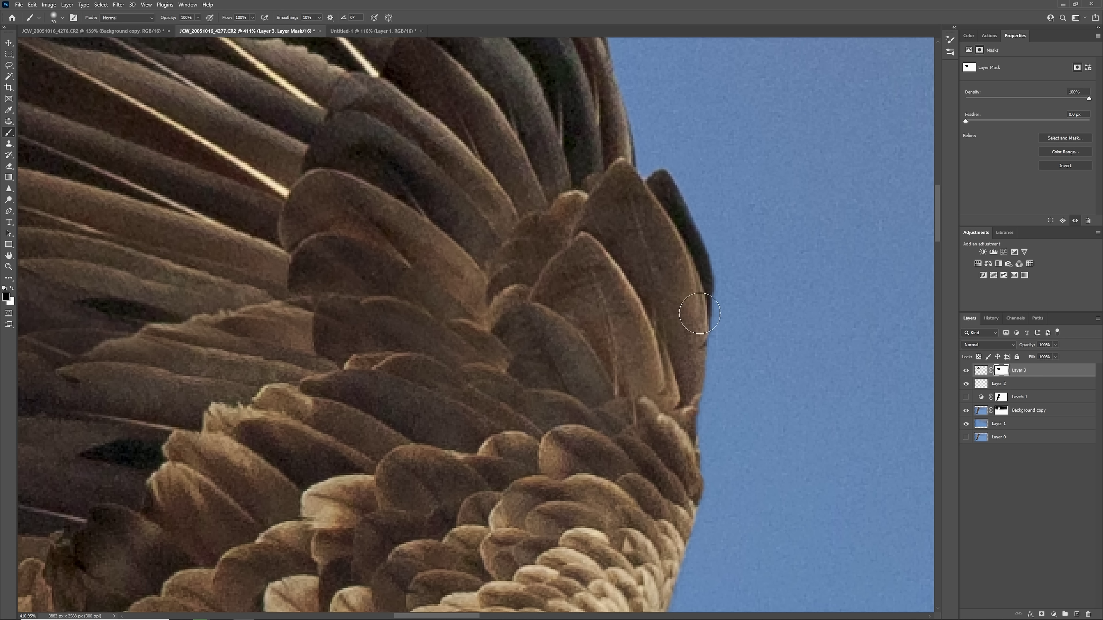
{"action": "left_click_drag", "start_coordinate": [700, 313], "coordinate": [662, 177]}
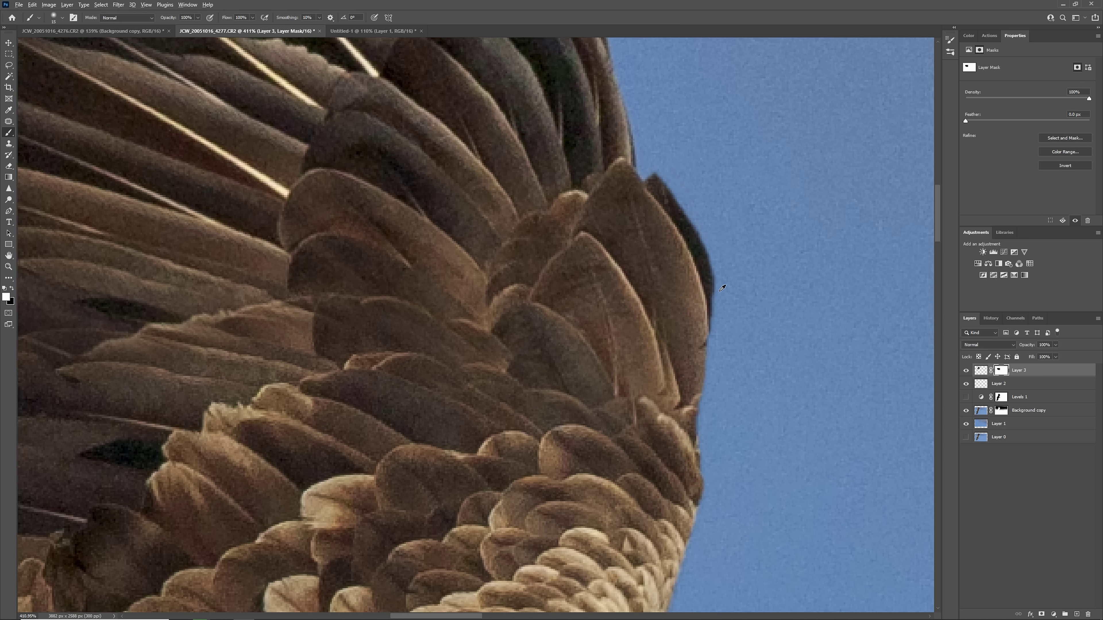
{"action": "scroll", "coordinate": [722, 288], "scroll_direction": "up", "scroll_amount": 2}
{"action": "key", "text": "bracketright"}
{"action": "key", "text": "bracketright"}
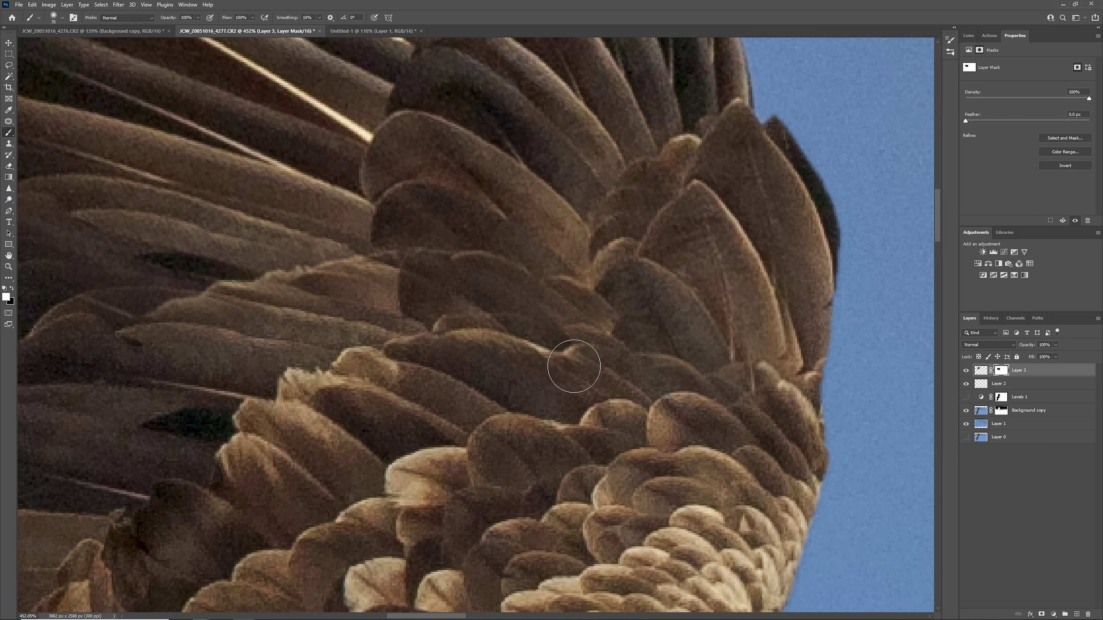
{"action": "key", "text": "x"}
{"action": "left_click_drag", "start_coordinate": [573, 367], "coordinate": [460, 343]}
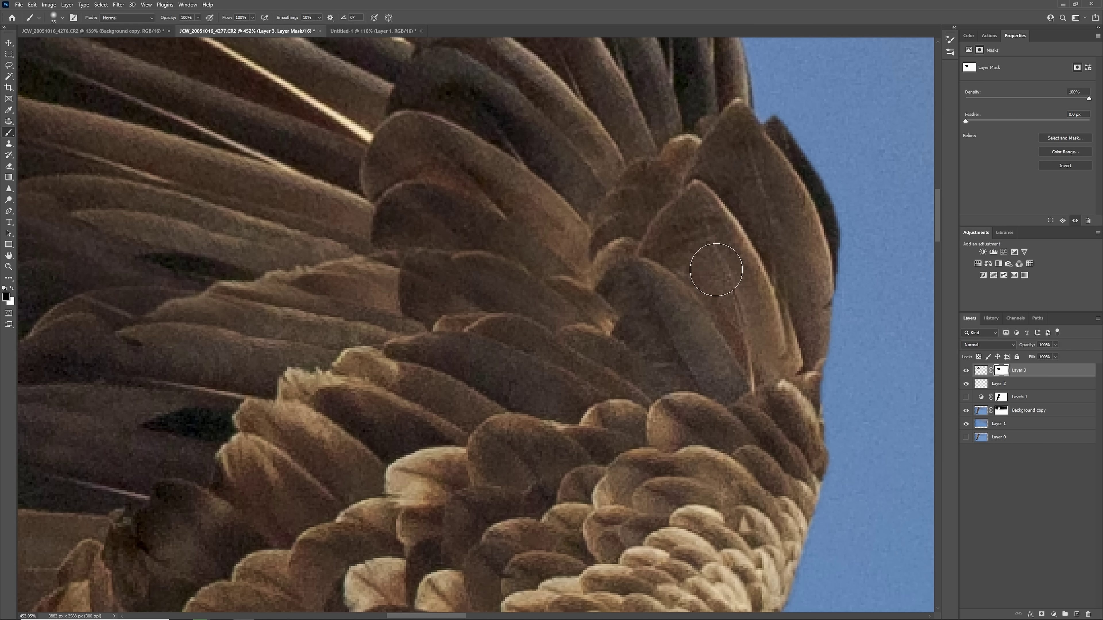
Touch up the feather mask with white and black, then extend the 4:5 crop frame downward.
{"action": "key", "text": "bracketleft"}
{"action": "key", "text": "bracketleft"}
{"action": "key", "text": "x"}
{"action": "mouse_move", "coordinate": [585, 273]}
{"action": "left_mouse_down"}
{"action": "mouse_move", "coordinate": [420, 198]}
{"action": "mouse_move", "coordinate": [465, 222]}
{"action": "mouse_move", "coordinate": [407, 209]}
{"action": "mouse_move", "coordinate": [392, 221]}
{"action": "mouse_move", "coordinate": [492, 242]}
{"action": "left_mouse_up"}
{"action": "key", "text": "x"}
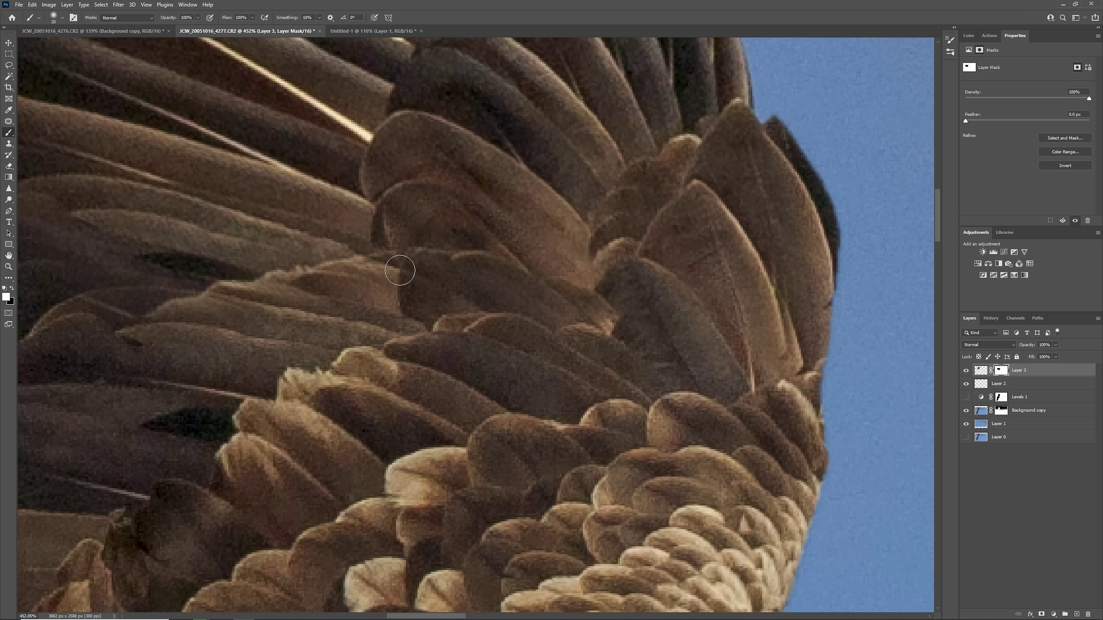
{"action": "mouse_move", "coordinate": [394, 264]}
{"action": "left_mouse_down"}
{"action": "mouse_move", "coordinate": [455, 272]}
{"action": "mouse_move", "coordinate": [439, 294]}
{"action": "mouse_move", "coordinate": [584, 274]}
{"action": "left_mouse_up"}
{"action": "key", "text": "ctrl+0"}
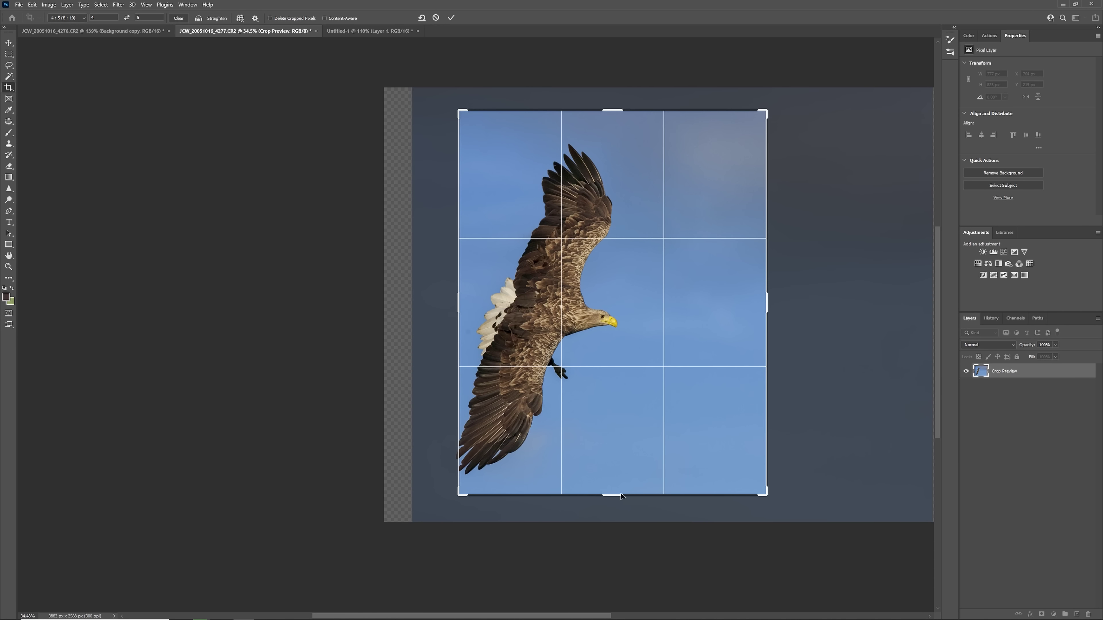
{"action": "left_click_drag", "start_coordinate": [611, 495], "coordinate": [615, 505]}
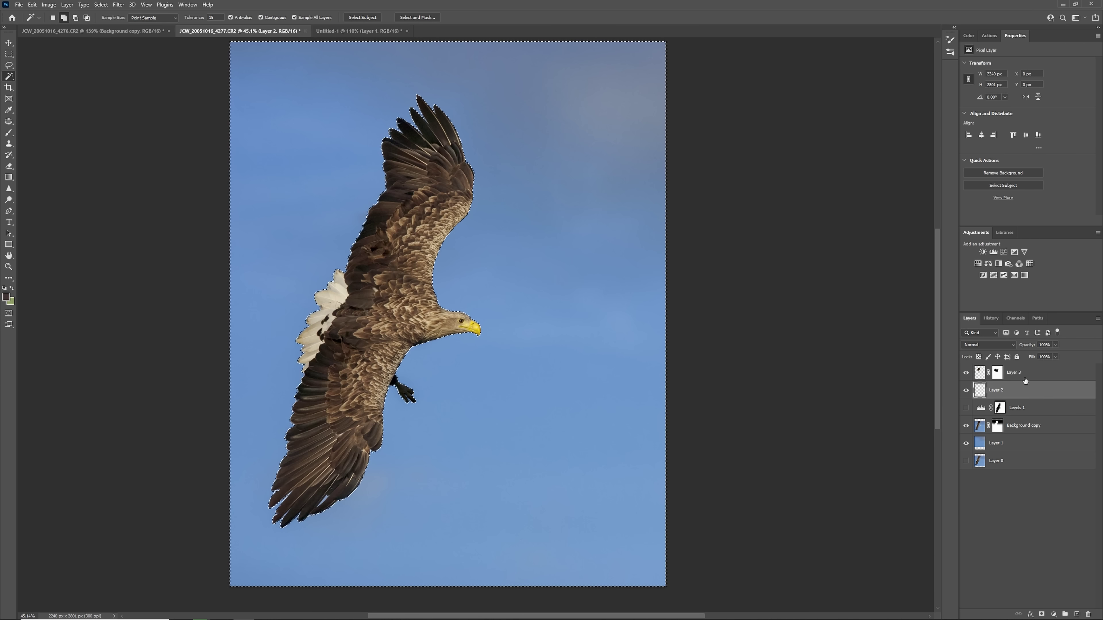
Commit the 4:5 crop and add Levels and two Curves adjustments, brightening with the curve.
{"action": "left_click", "coordinate": [101, 5]}
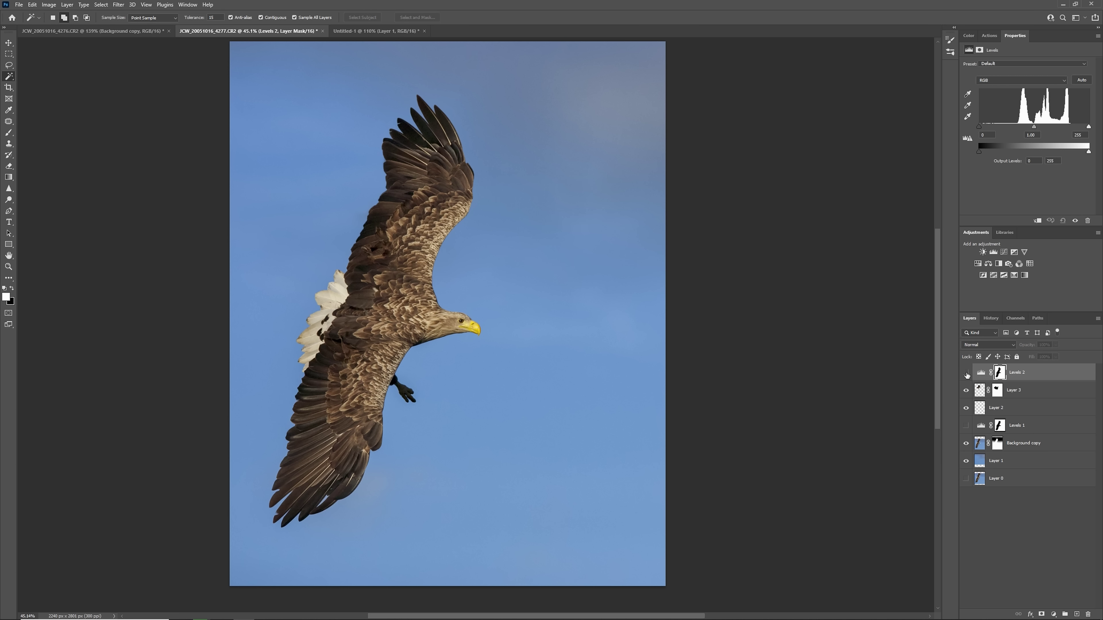
{"action": "left_click", "coordinate": [993, 252]}
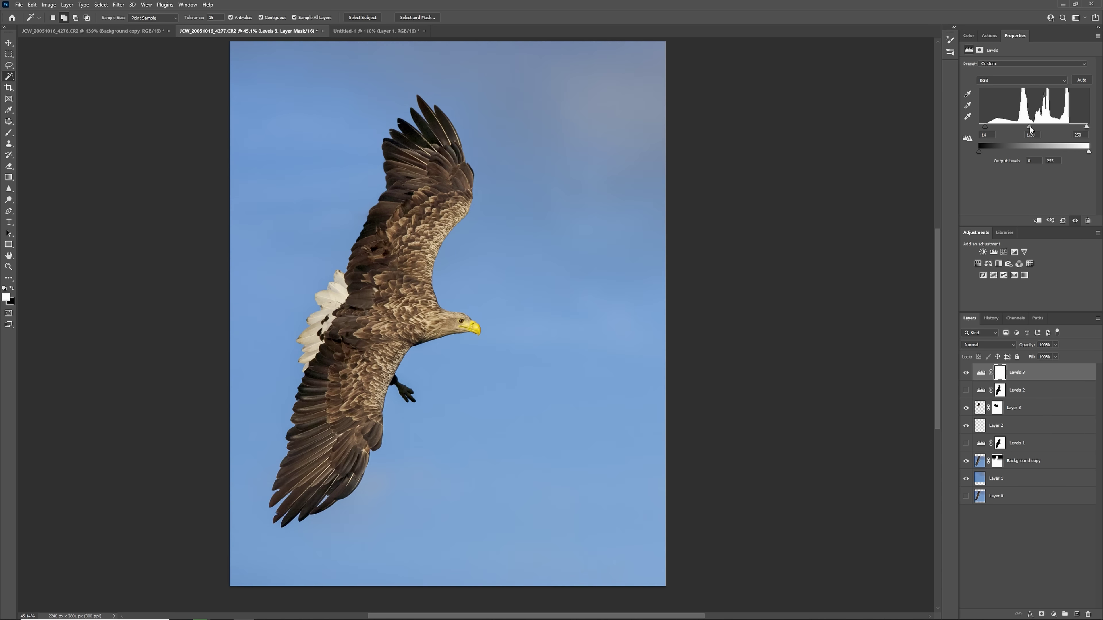
{"action": "left_click", "coordinate": [1004, 252]}
{"action": "left_click", "coordinate": [1005, 252]}
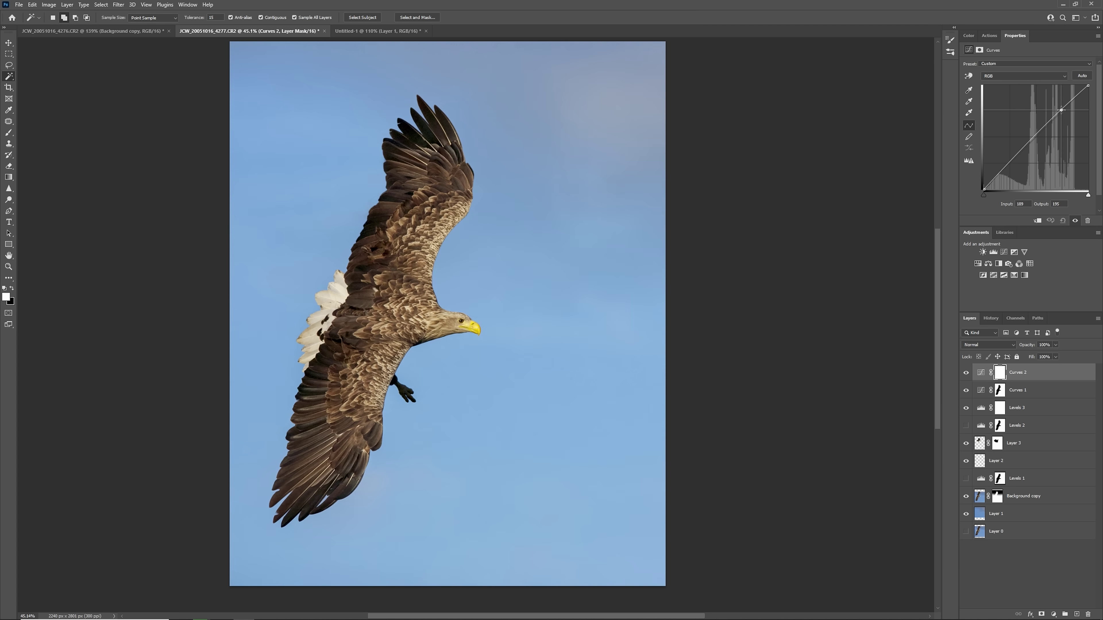
{"action": "left_click_drag", "start_coordinate": [1013, 160], "coordinate": [1012, 163]}
Add Selective Color, Hue/Saturation at +6, and a second Selective Color with Reds Black +22.
{"action": "left_click", "coordinate": [1014, 275]}
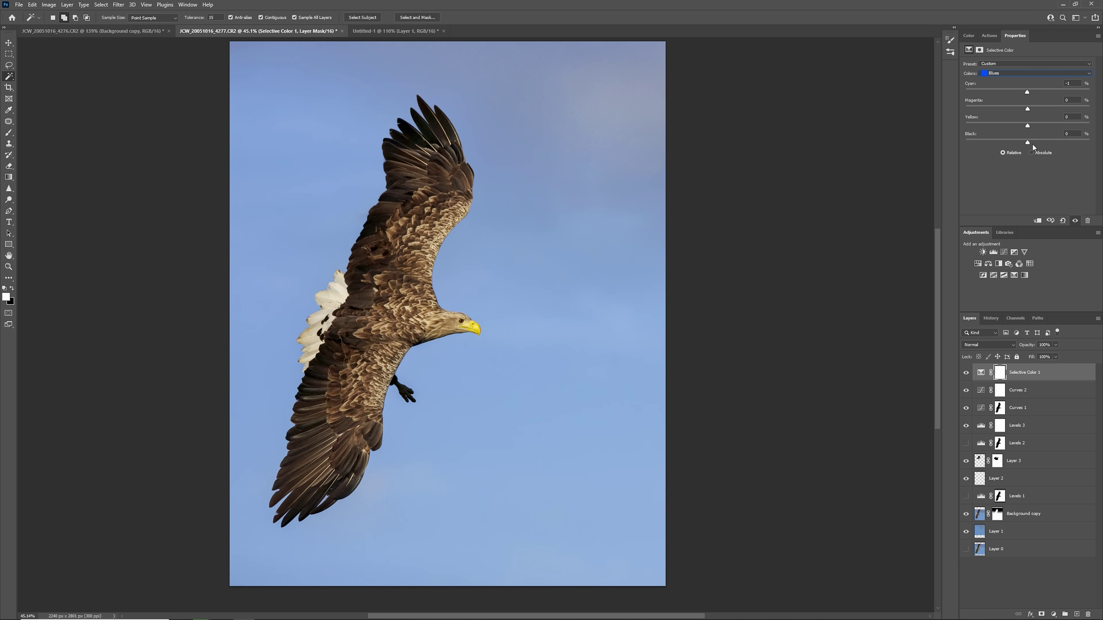
{"action": "left_click", "coordinate": [988, 263]}
{"action": "left_click_drag", "start_coordinate": [1028, 114], "coordinate": [1031, 92]}
{"action": "left_click", "coordinate": [1014, 275]}
{"action": "left_click", "coordinate": [1034, 73]}
{"action": "left_click", "coordinate": [994, 74]}
{"action": "left_click_drag", "start_coordinate": [1028, 143], "coordinate": [1041, 143]}
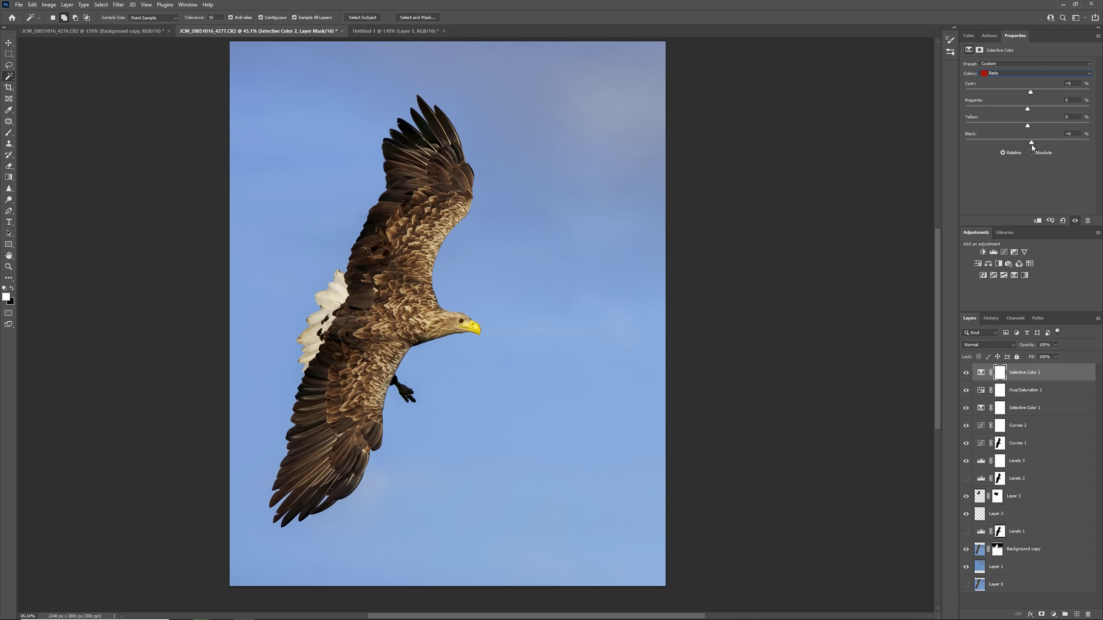
Invert the selection and paint the Curves mask to brighten the white tail feathers.
{"action": "scroll", "coordinate": [468, 330], "scroll_direction": "up", "scroll_amount": 5}
{"action": "key", "text": "F2"}
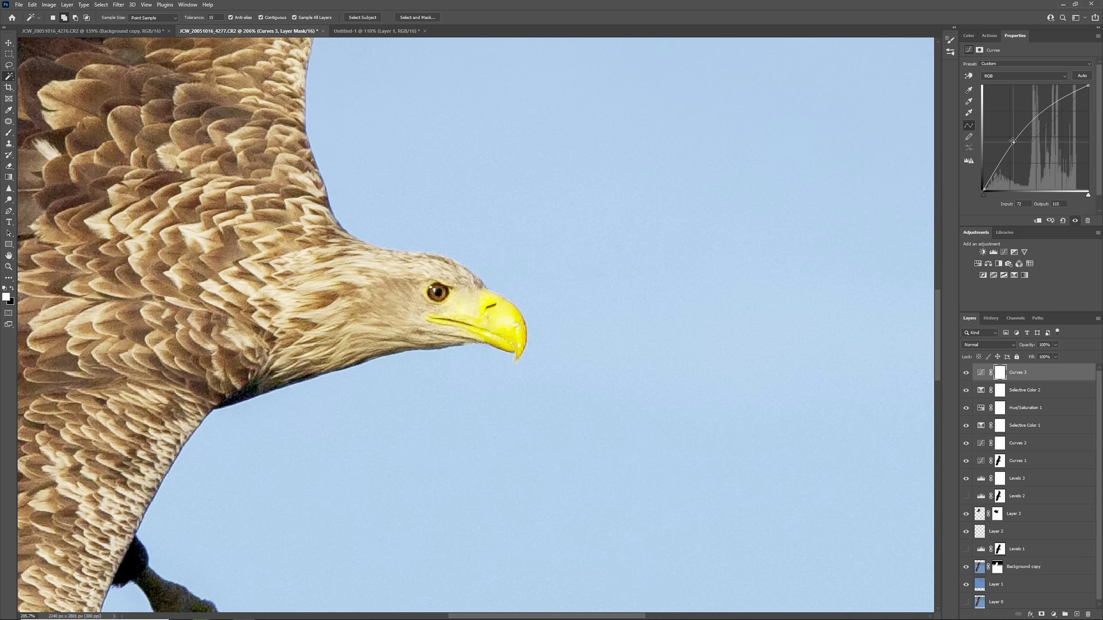
{"action": "scroll", "coordinate": [437, 290], "scroll_direction": "down", "scroll_amount": 6}
{"action": "key", "text": "l"}
{"action": "scroll", "coordinate": [411, 315], "scroll_direction": "up", "scroll_amount": 4}
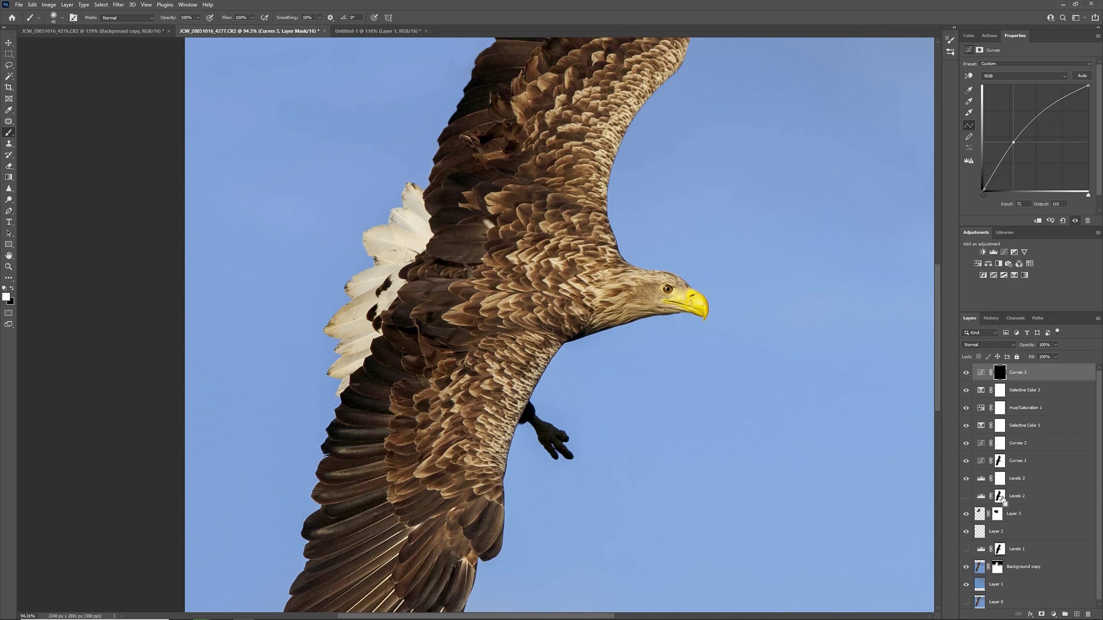
{"action": "right_click", "coordinate": [333, 138]}
{"action": "left_click", "coordinate": [333, 138]}
{"action": "key", "text": "b"}
{"action": "scroll", "coordinate": [333, 138], "scroll_direction": "up", "scroll_amount": 2}
{"action": "mouse_move", "coordinate": [313, 469]}
{"action": "left_mouse_down"}
{"action": "mouse_move", "coordinate": [385, 296]}
{"action": "mouse_move", "coordinate": [371, 203]}
{"action": "mouse_move", "coordinate": [431, 86]}
{"action": "left_mouse_up"}
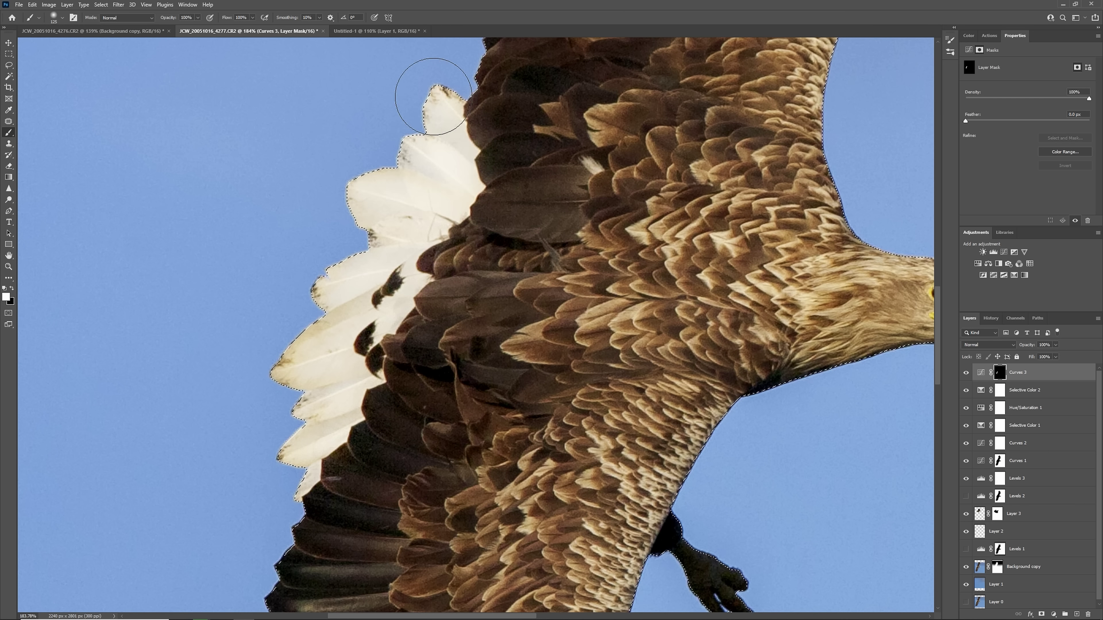
{"action": "scroll", "coordinate": [396, 283], "scroll_direction": "down", "scroll_amount": 3}
{"action": "scroll", "coordinate": [439, 345], "scroll_direction": "up", "scroll_amount": 6}
Deselect, add a new Color-blend layer, and choose yellow as the painting colour.
{"action": "key", "text": "l"}
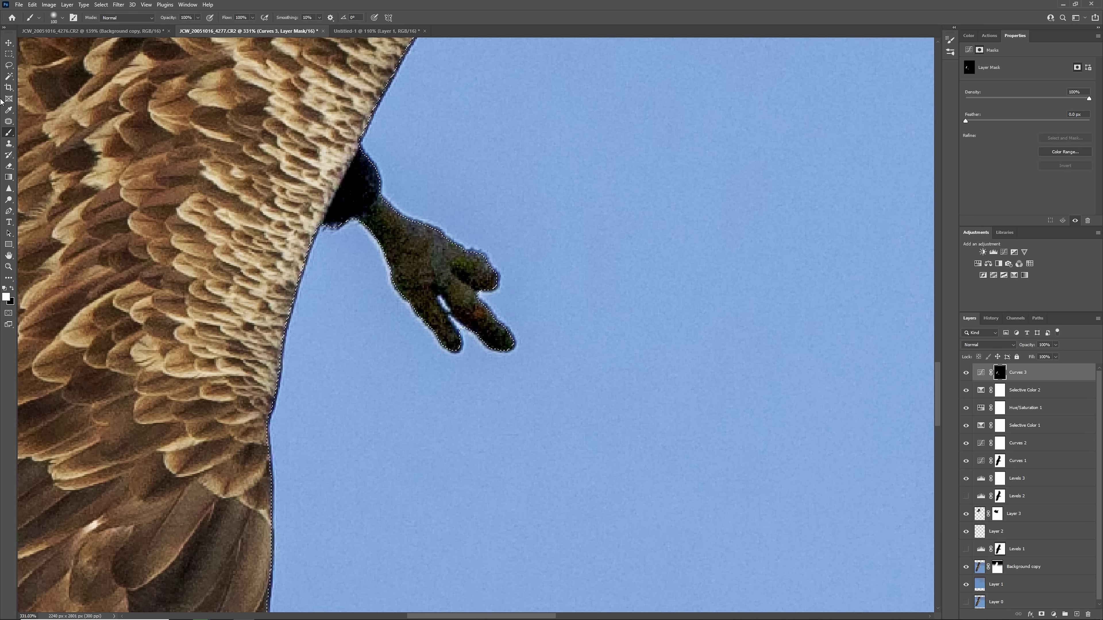
{"action": "key", "text": "ctrl+d"}
{"action": "left_click", "coordinate": [1075, 613]}
{"action": "left_click", "coordinate": [988, 344]}
{"action": "left_click", "coordinate": [982, 535]}
{"action": "key", "text": "i"}
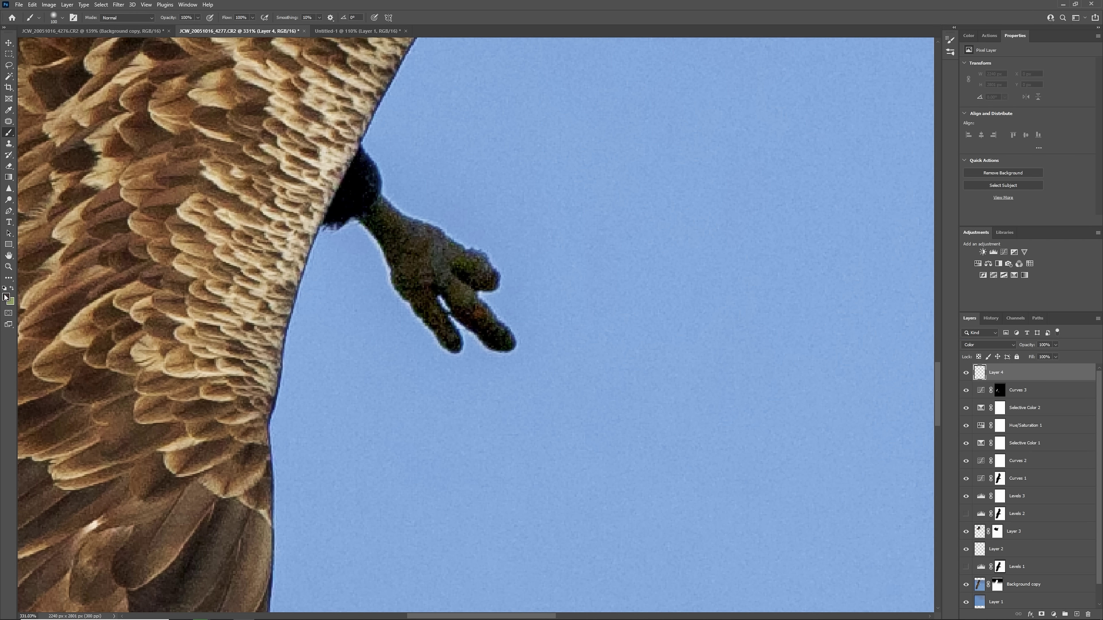
{"action": "left_click", "coordinate": [6, 298]}
{"action": "left_click", "coordinate": [564, 256]}
{"action": "key", "text": "Return"}
Brush a faint yellow tint onto the eagle's foot at 19% opacity.
{"action": "key", "text": "b"}
{"action": "key", "text": "ctrl+shift+d"}
{"action": "key", "text": "ctrl+z"}
{"action": "key", "text": "1"}
{"action": "key", "text": "9"}
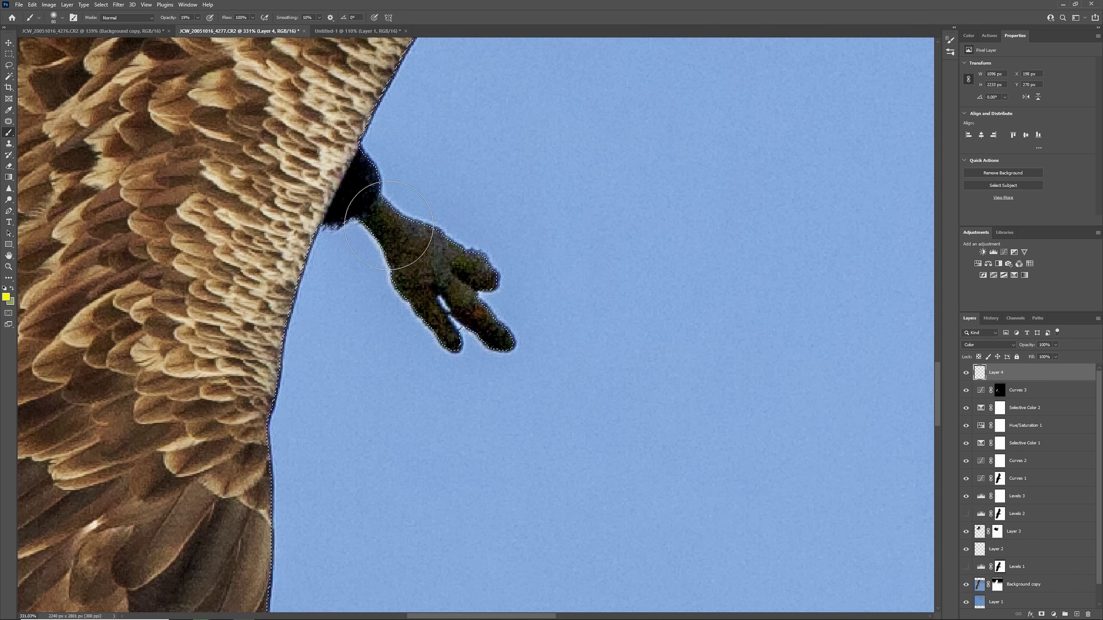
{"action": "mouse_move", "coordinate": [382, 209]}
{"action": "left_mouse_down"}
{"action": "mouse_move", "coordinate": [407, 237]}
{"action": "mouse_move", "coordinate": [433, 294]}
{"action": "left_mouse_up"}
{"action": "key", "text": "ctrl+d"}
Add a new empty cleanup layer for the Clone Stamp, with the whole eagle in view.
{"action": "key", "text": "ctrl+shift+alt+n"}
{"action": "key", "text": "s"}
{"action": "key", "text": "ctrl+0"}
{"action": "scroll", "coordinate": [628, 246], "scroll_direction": "up", "scroll_amount": 6}
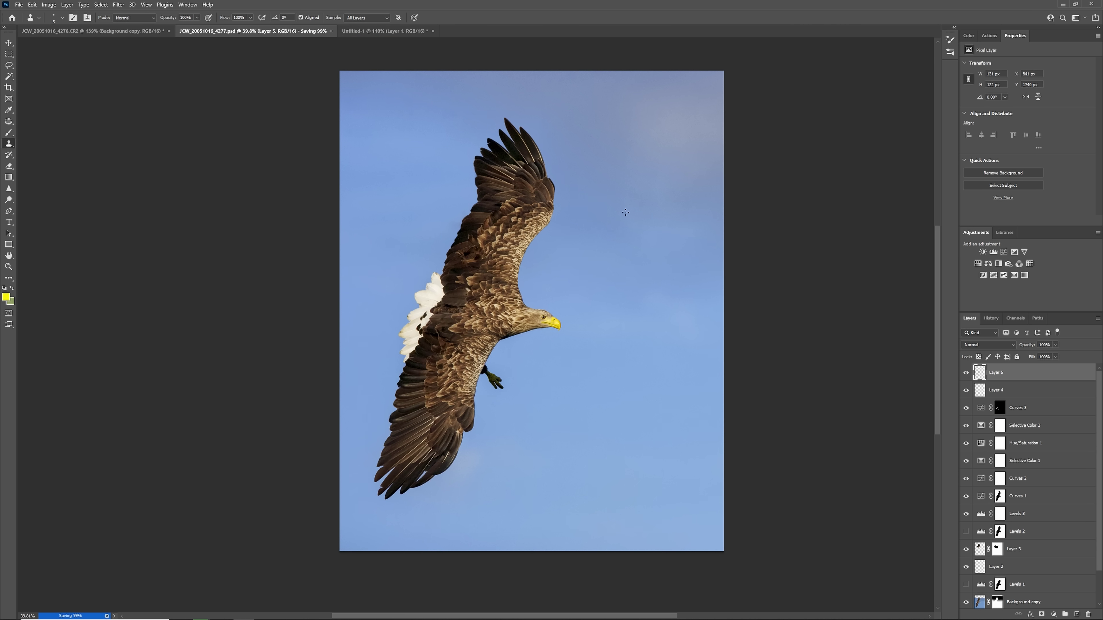
Open the Filter menu.
{"action": "left_click", "coordinate": [118, 4]}
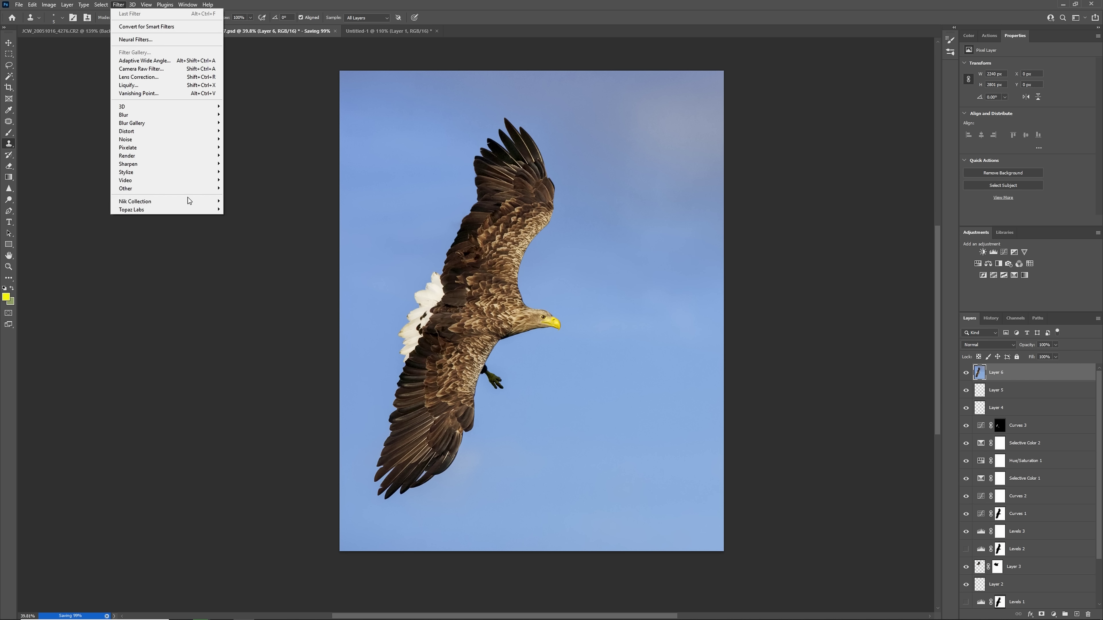